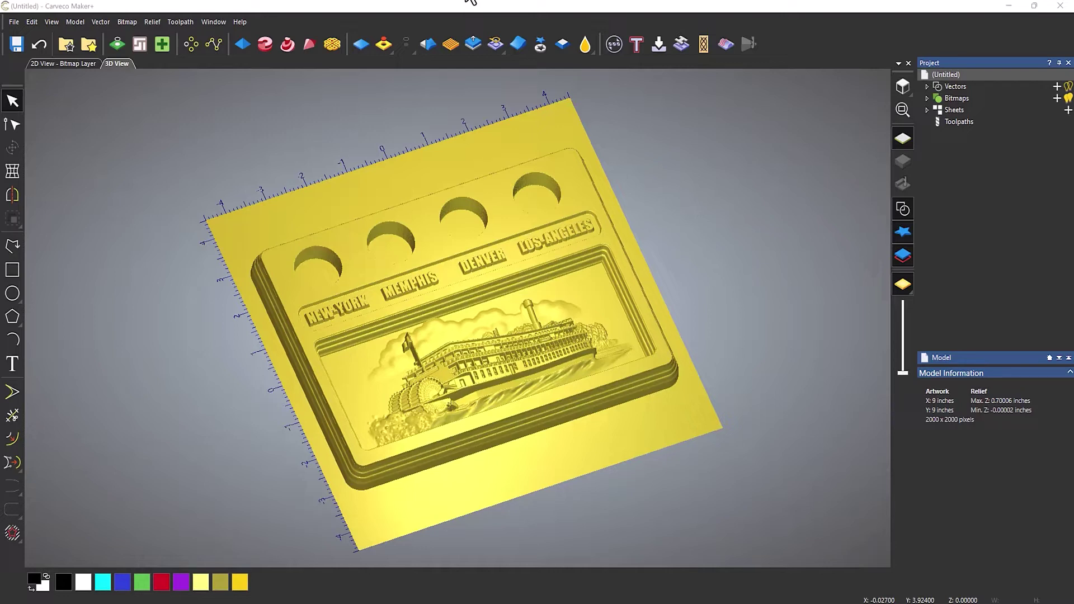
Switch to Top view, then zoom and pan so the relief plate fills the working area
scroll(445, 277, "up", 2)
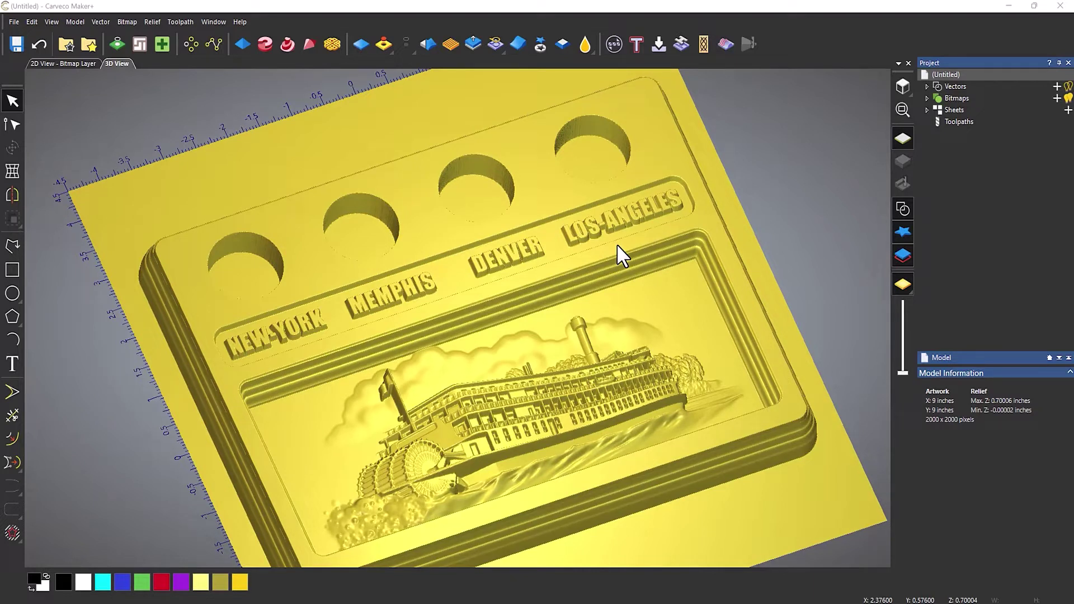
left_click(904, 85)
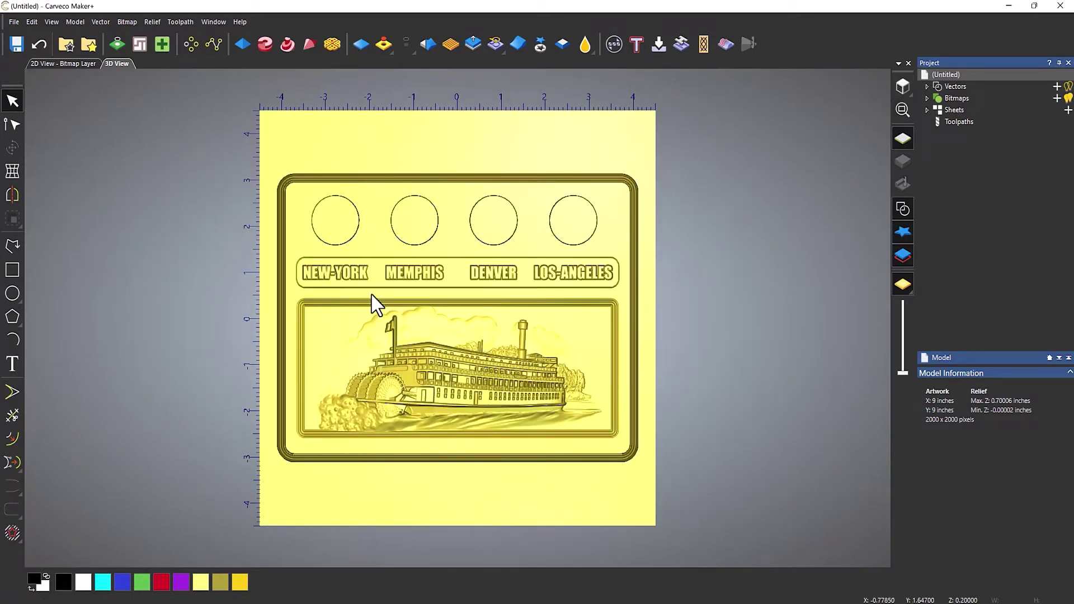
scroll(369, 304, "up", 3)
middle_click_drag(548, 286, 537, 305)
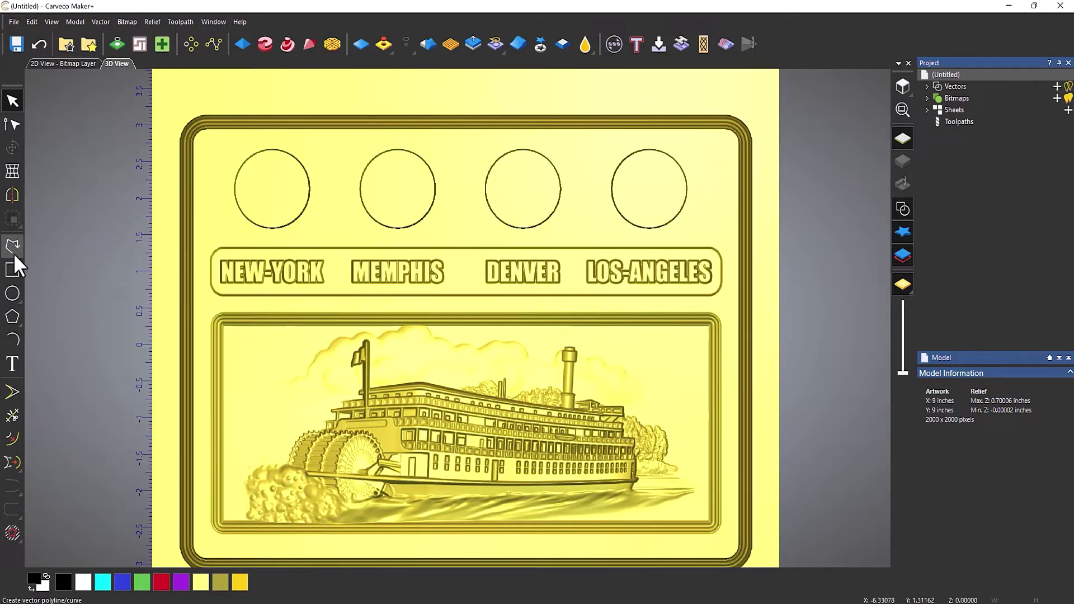
left_click(12, 269)
Draw rectangles around the row of four circles and the city-names band
left_click_drag(226, 142, 703, 234)
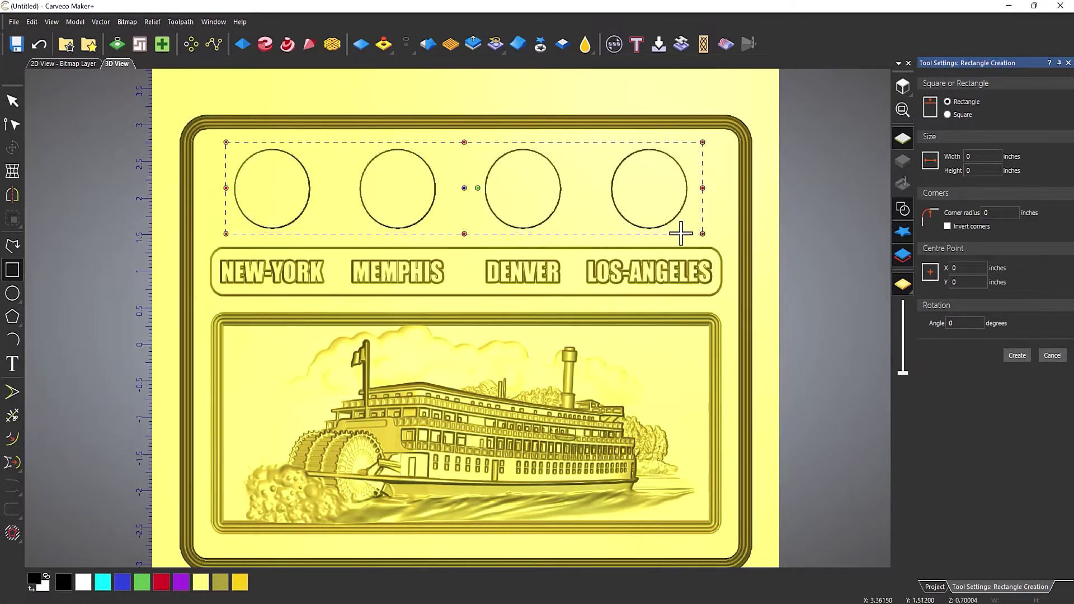
left_click_drag(204, 242, 726, 301)
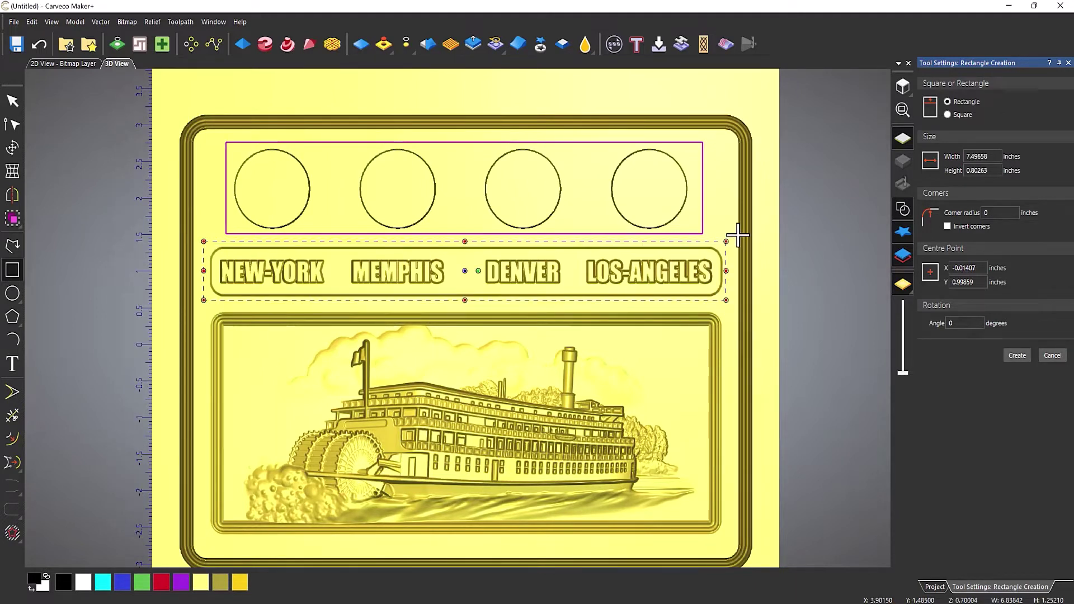
key("Escape")
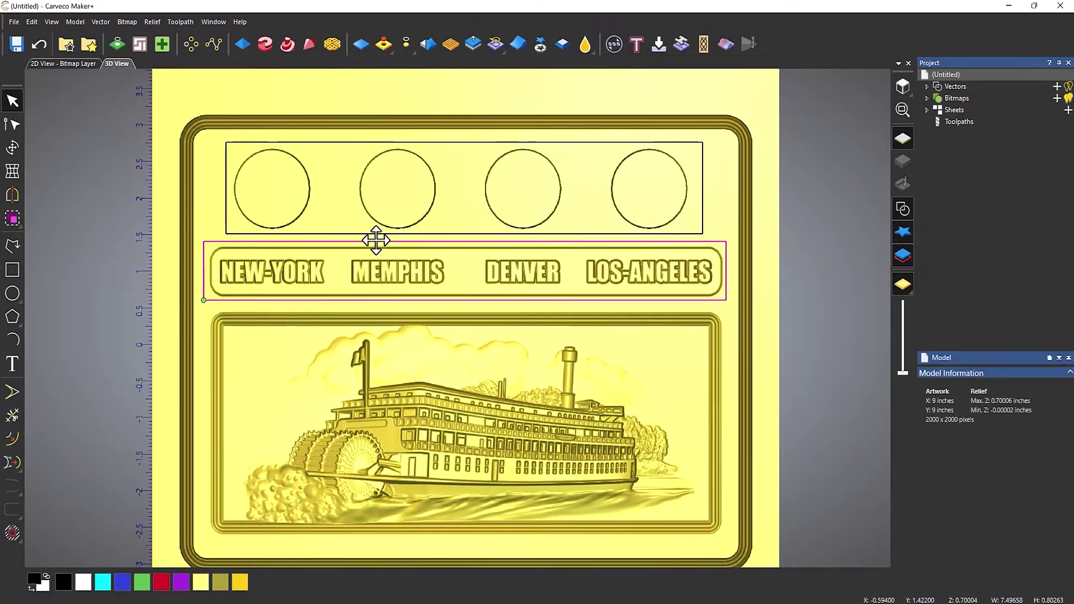
Zero the relief inside both selected rectangles, then deselect them
left_click(358, 235, "shift")
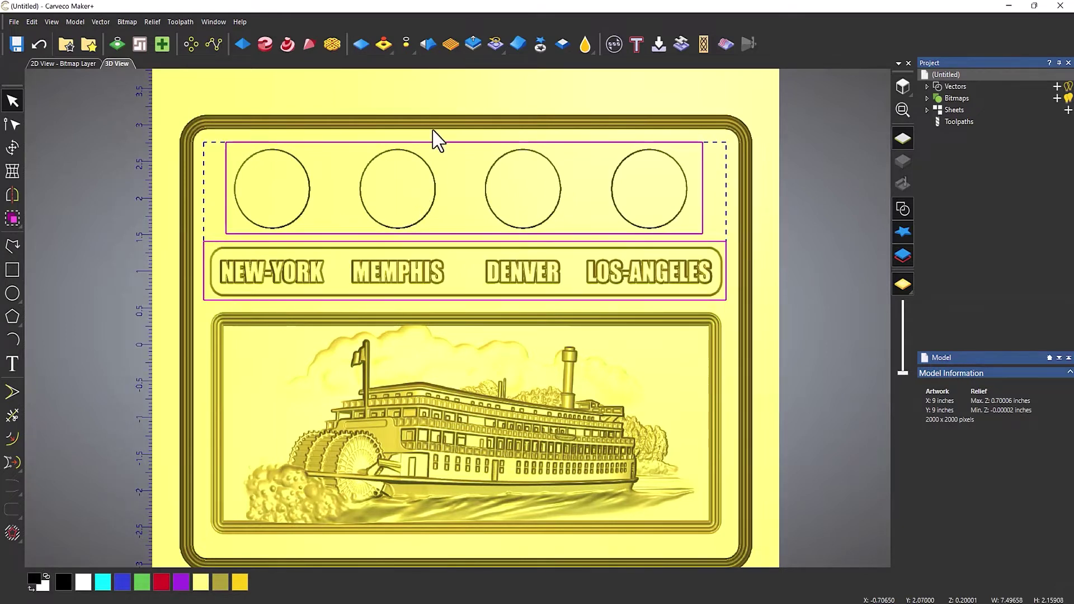
left_click(411, 46)
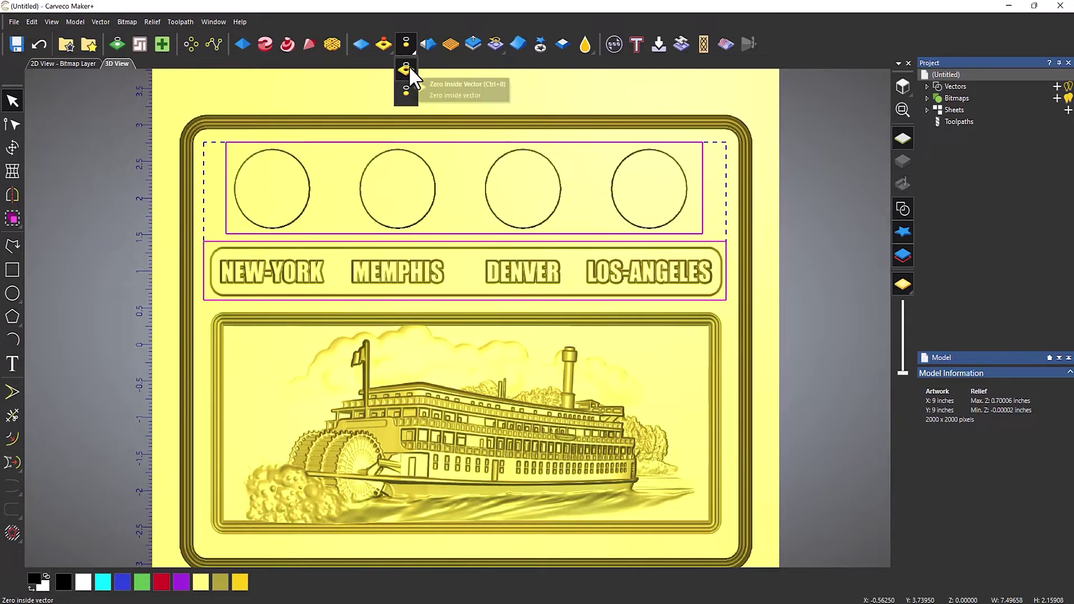
left_click(408, 66)
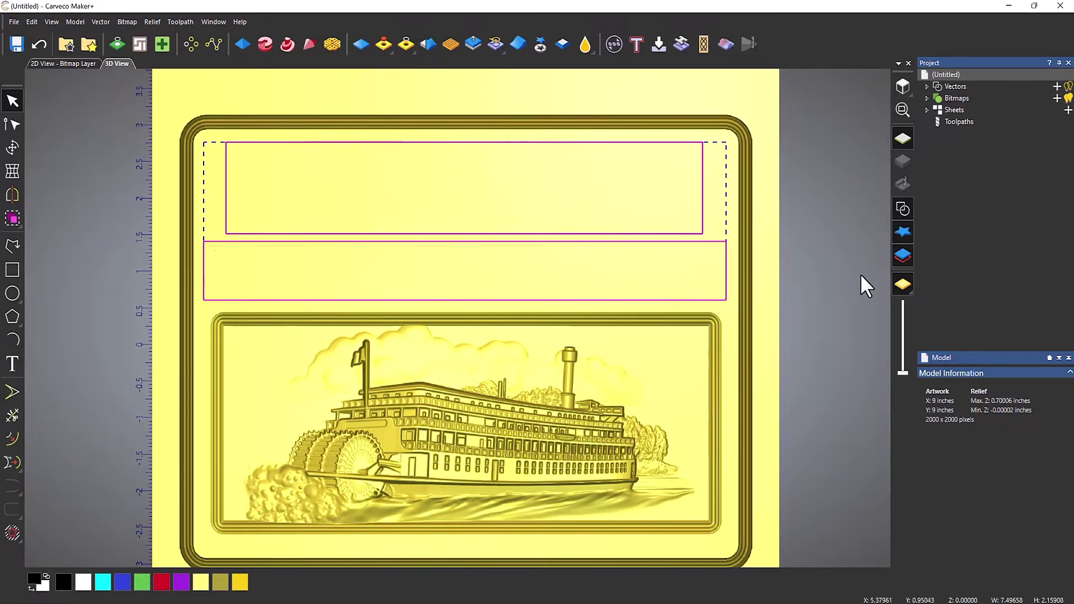
left_click(797, 251)
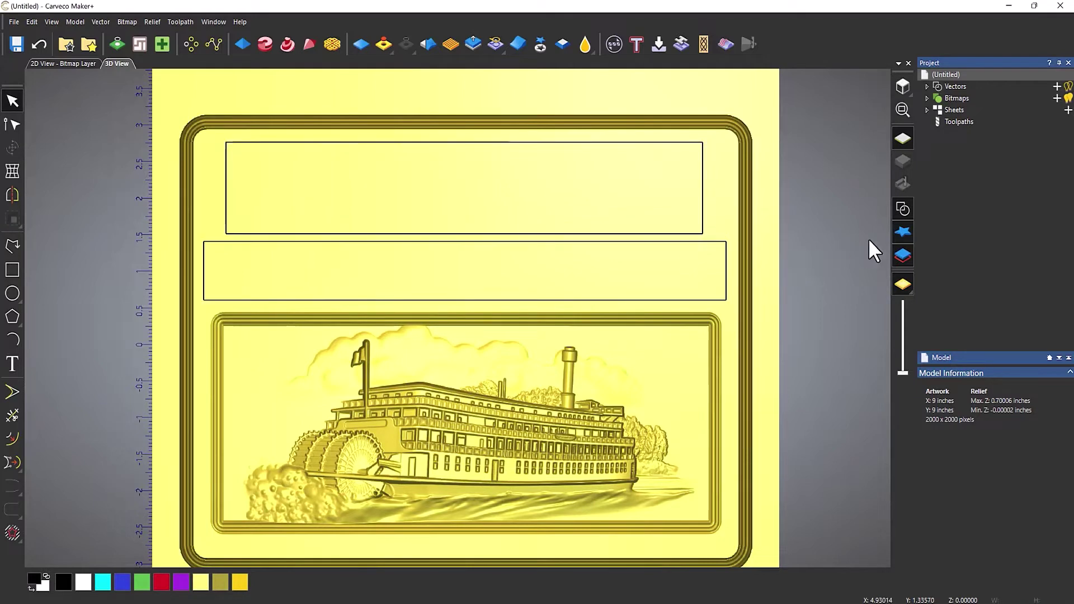
Tilt the view with vectors hidden to inspect the zeroed pockets, then select both rectangles
left_click(900, 208)
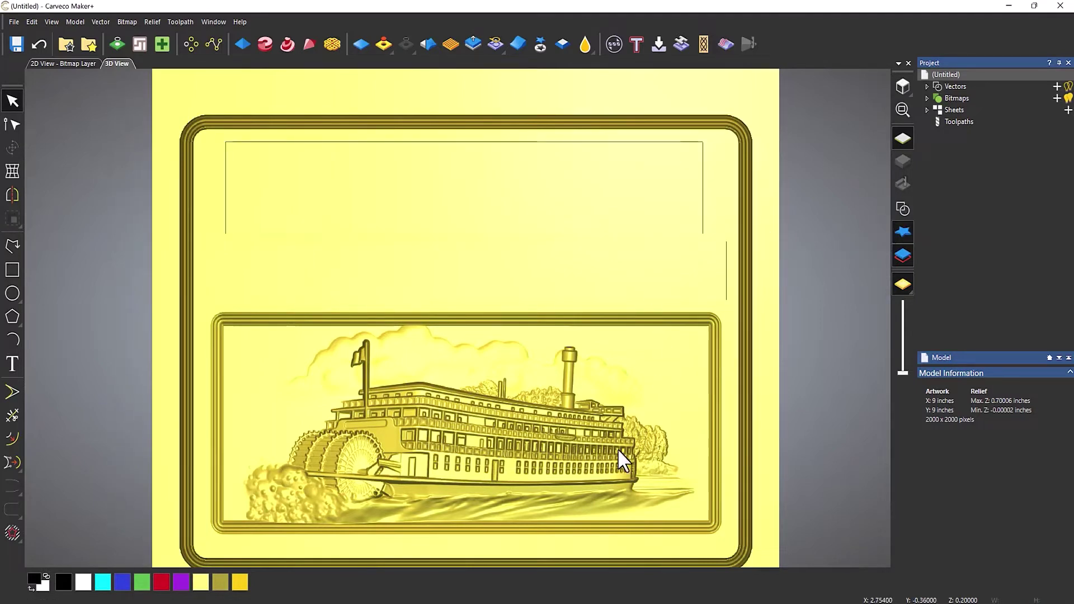
left_click_drag(616, 452, 423, 470)
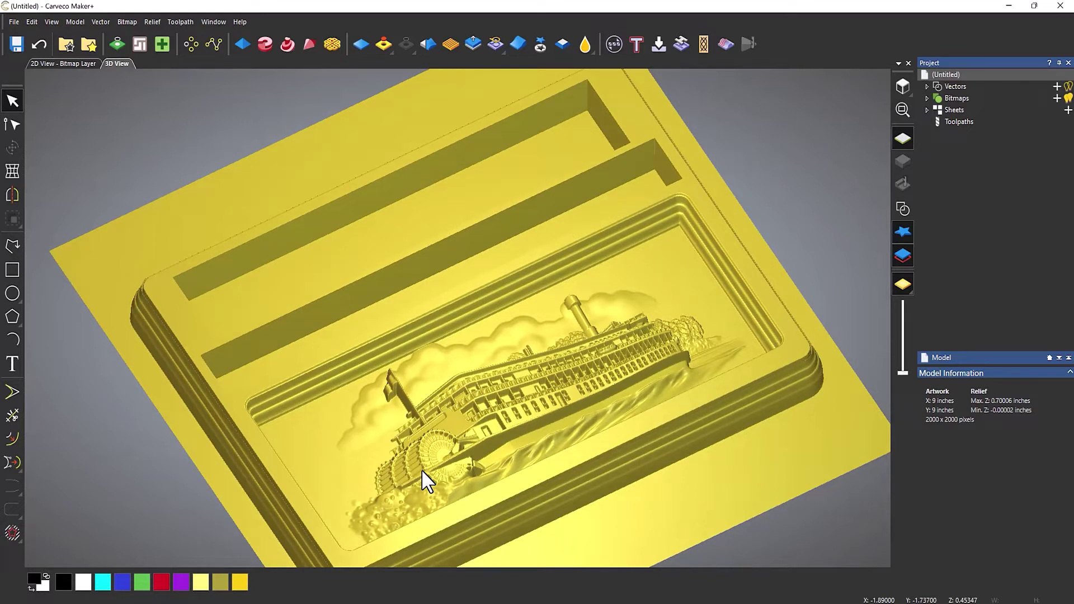
left_click(901, 209)
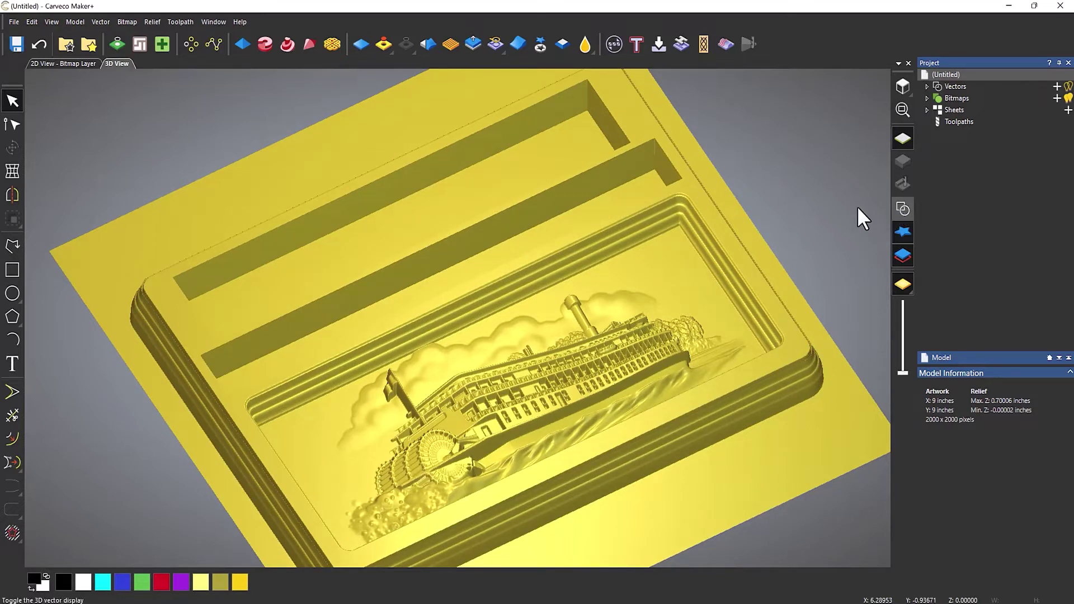
left_click(479, 259)
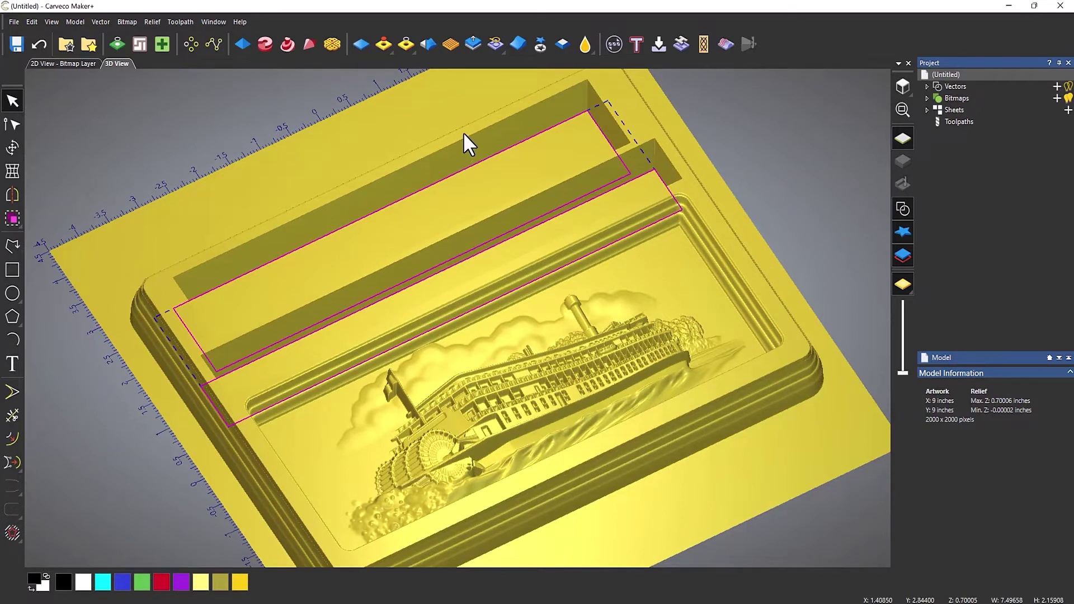
left_click(236, 46)
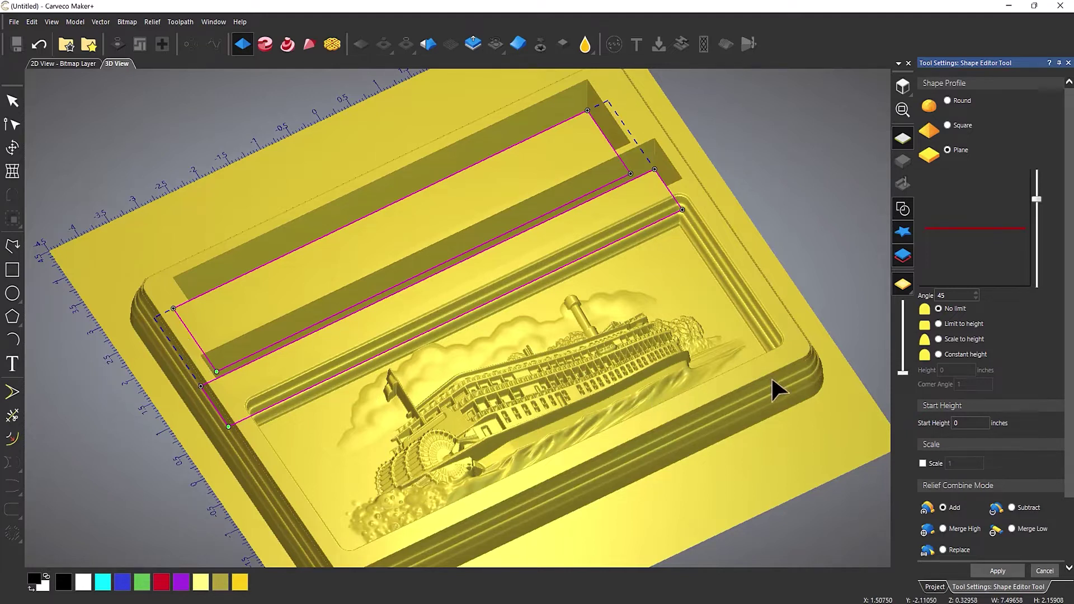
Fill both rectangles with a Plane shape at 0.7 in start height, merged high
left_click(984, 423)
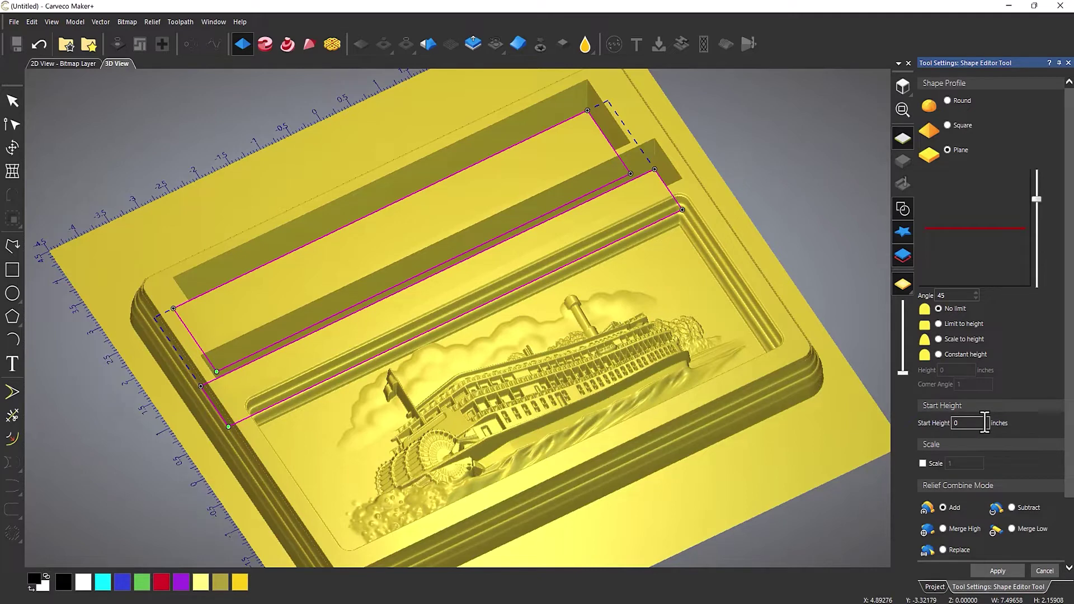
type(".7")
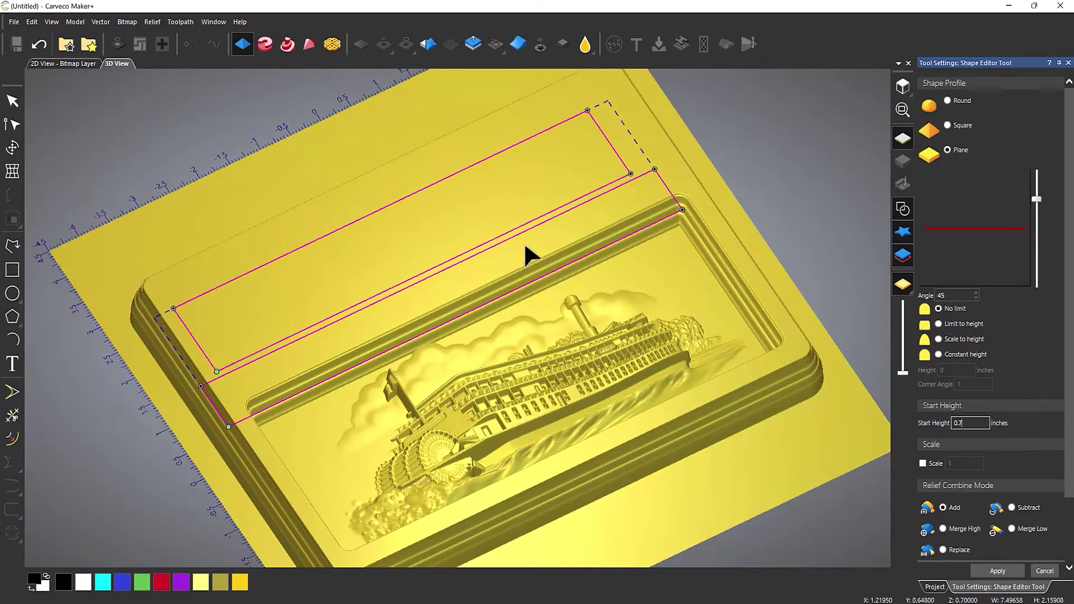
scroll(473, 193, "up", 5)
scroll(475, 223, "down", 3)
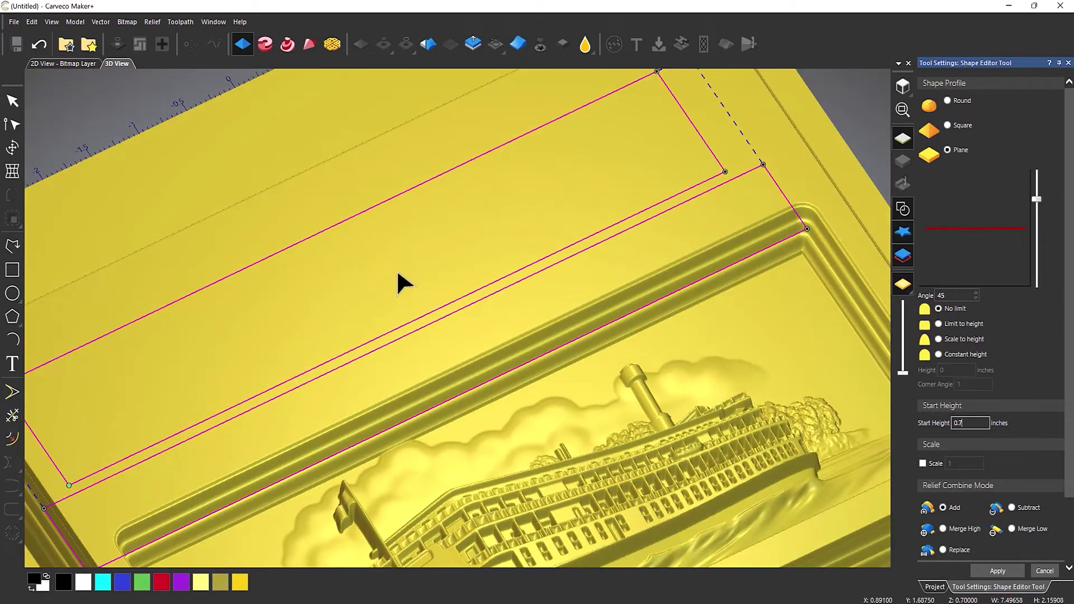
left_click(902, 209)
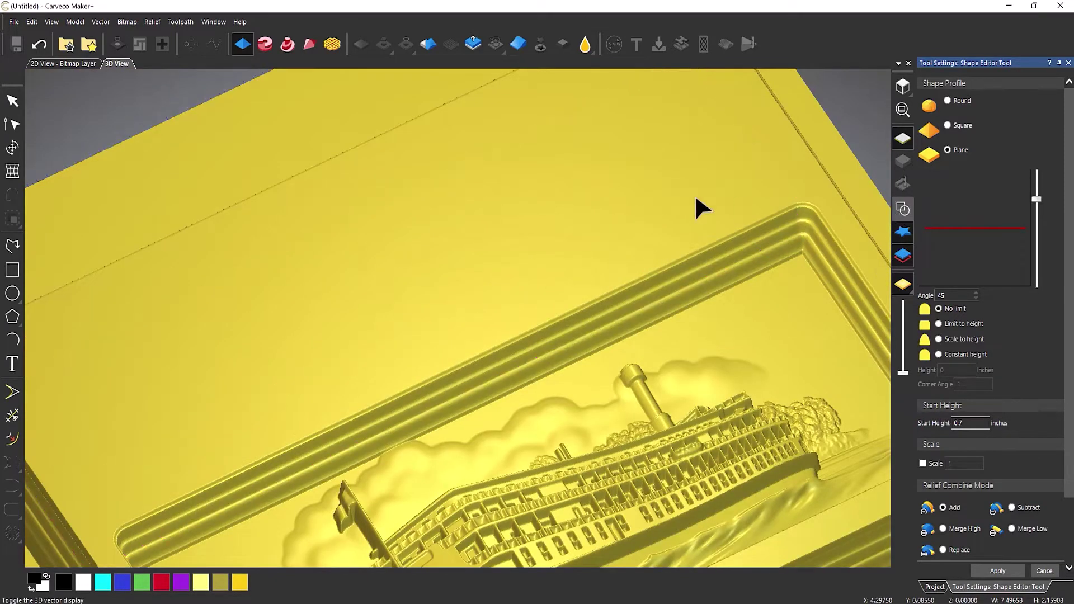
scroll(530, 243, "down", 3)
scroll(355, 297, "up", 4)
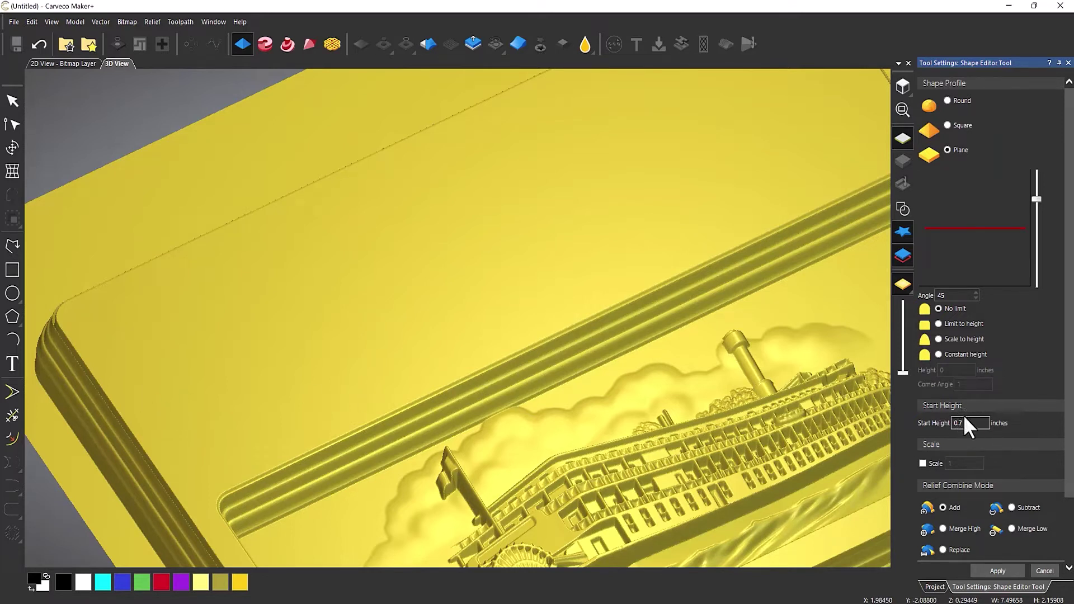
left_click(942, 529)
left_click(1045, 571)
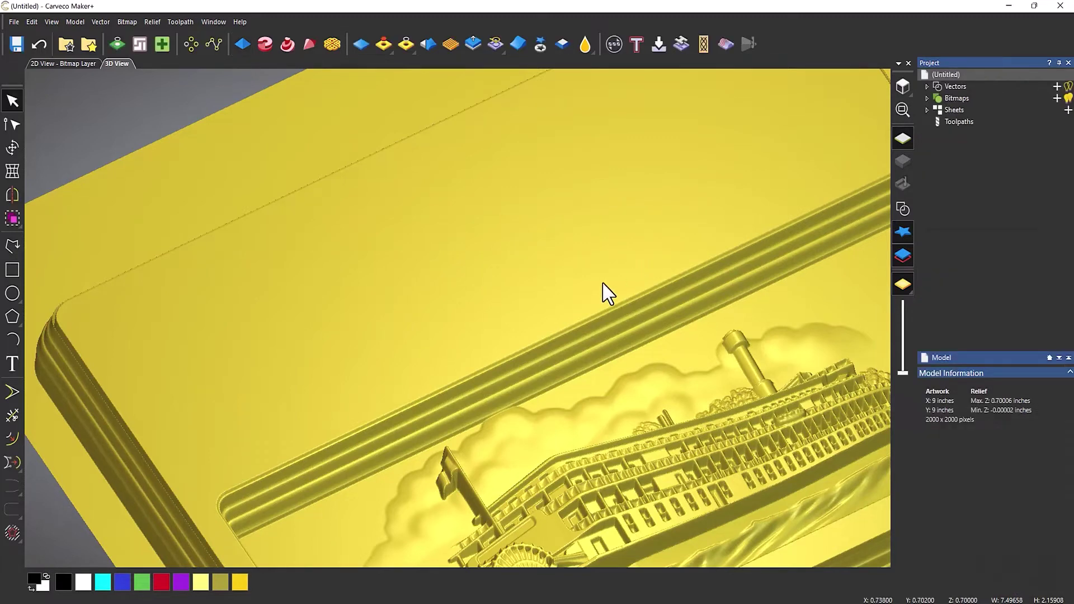
Show vectors again, clear the selection and return to a top-down view of the plate
scroll(607, 292, "down", 5)
left_click_drag(726, 340, 719, 363)
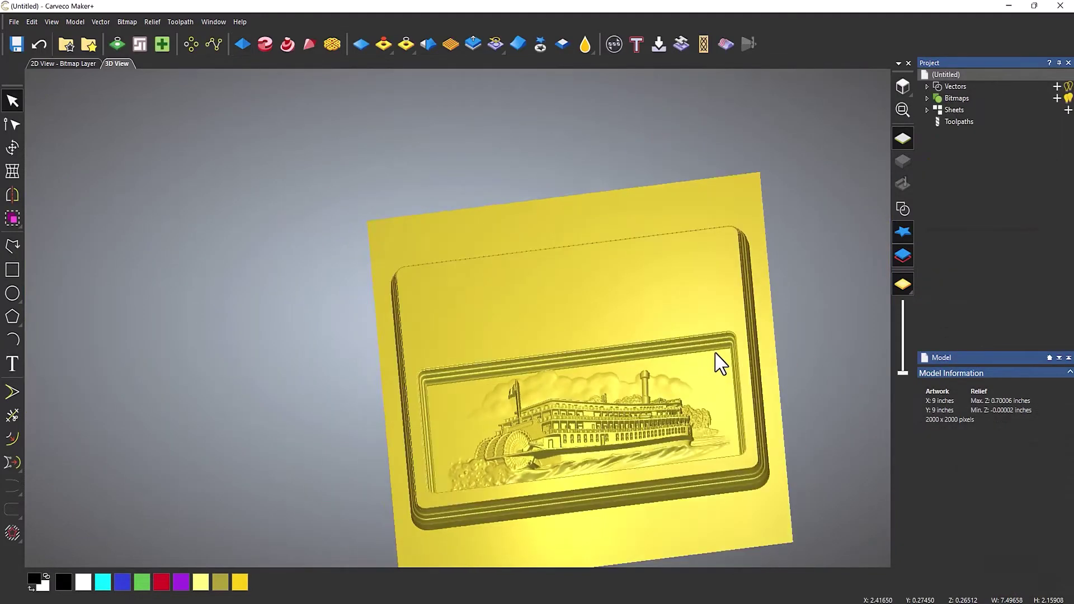
left_click(903, 209)
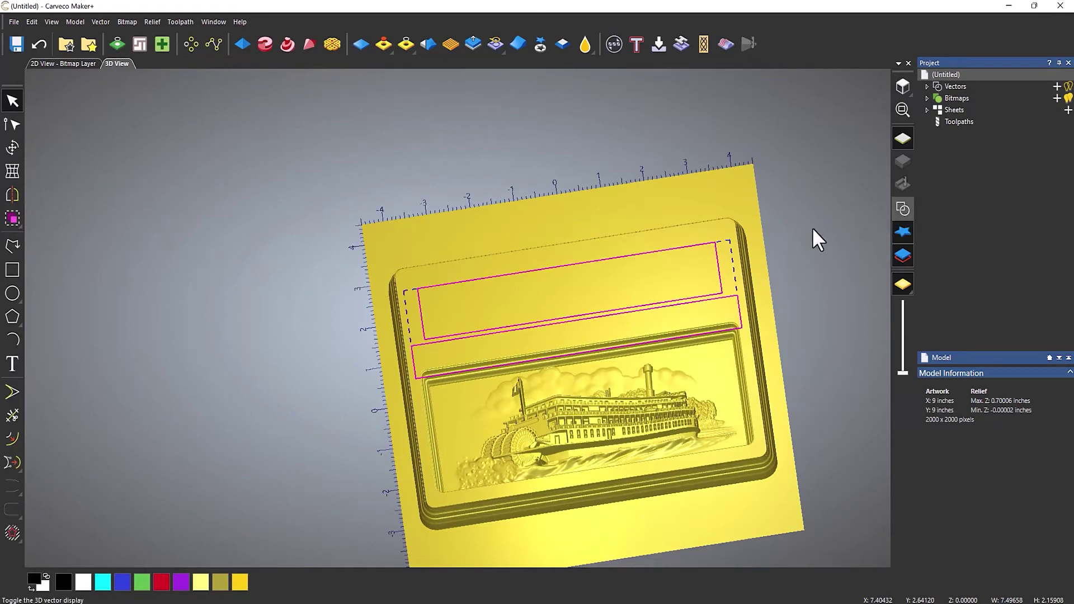
left_click(733, 261)
left_click(902, 86)
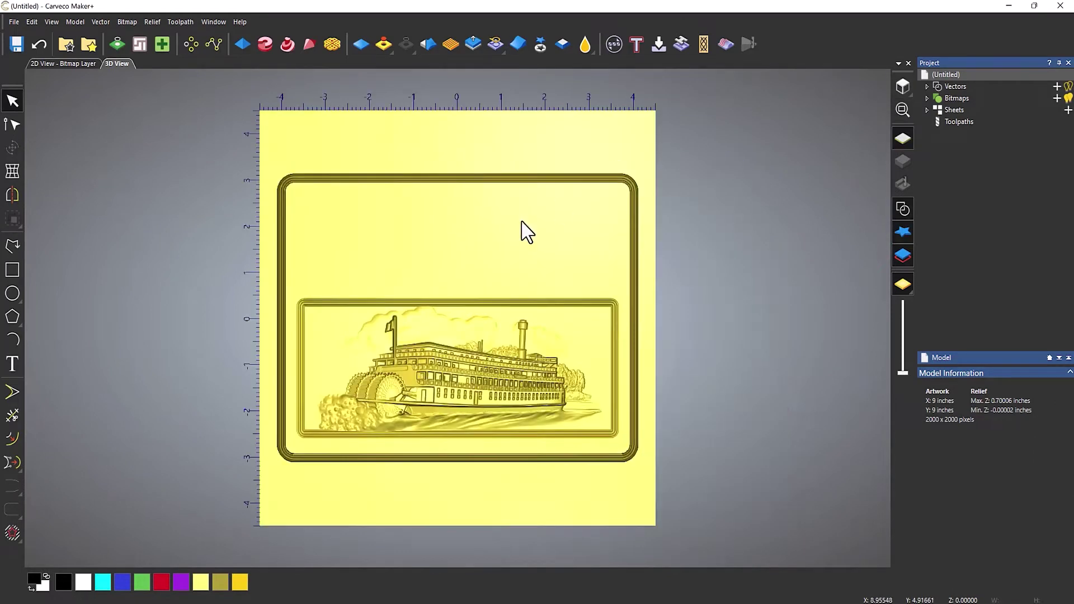
scroll(439, 261, "up", 3)
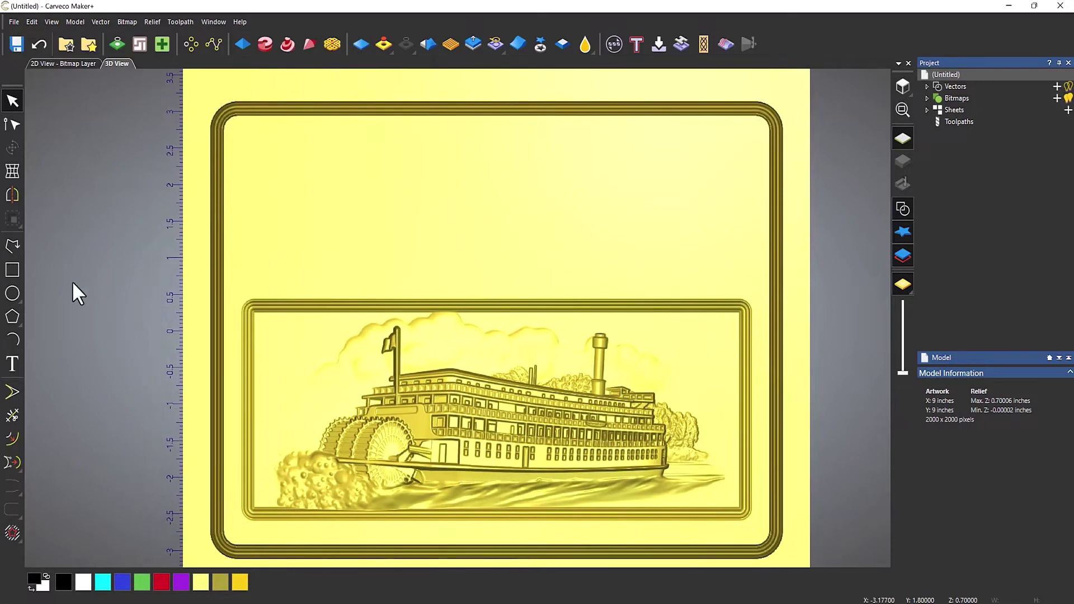
Create the word 'LEIGHTON' as Arial text on the plate and centre it
left_click(13, 365)
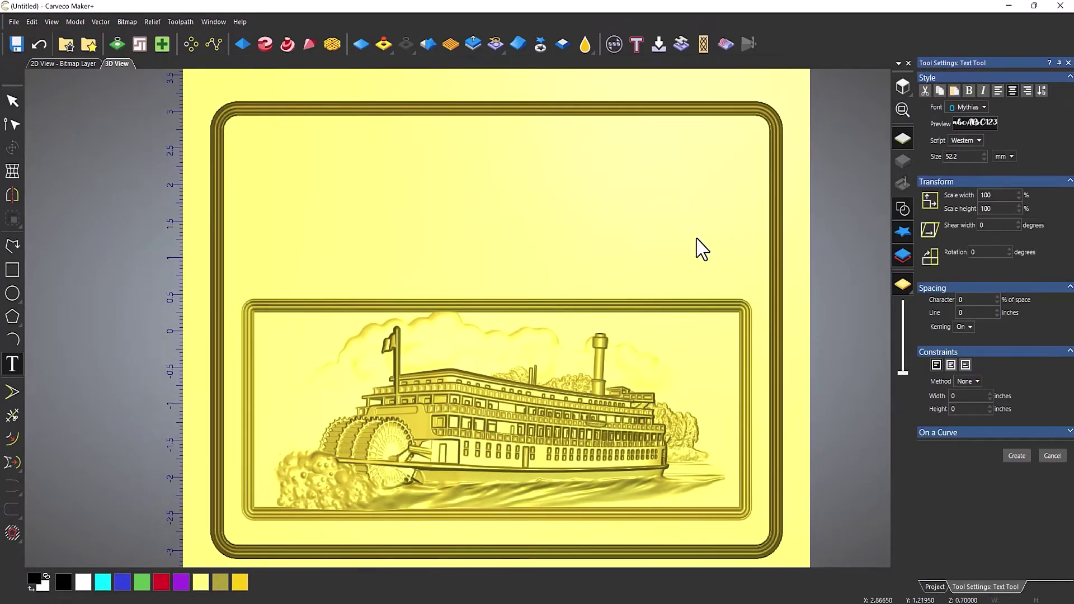
left_click(976, 105)
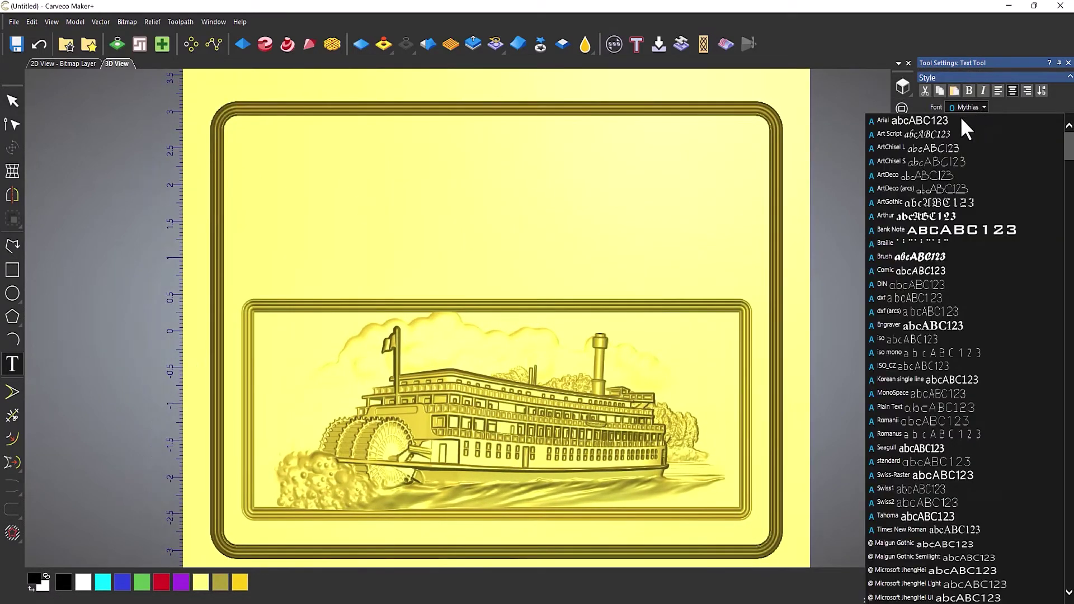
left_click(935, 120)
left_click(334, 235)
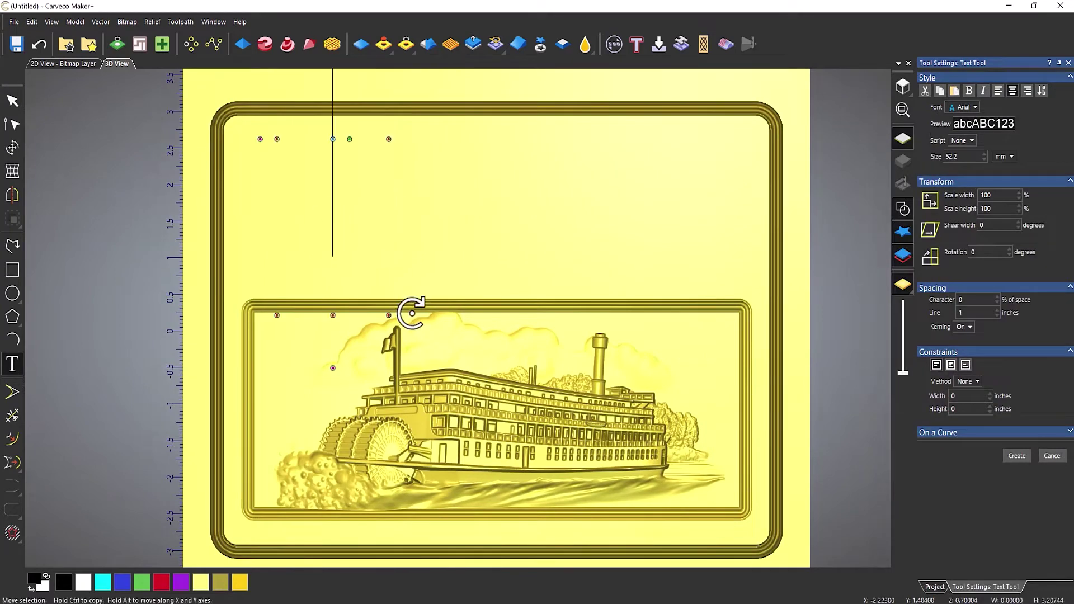
type("LEIGHTON")
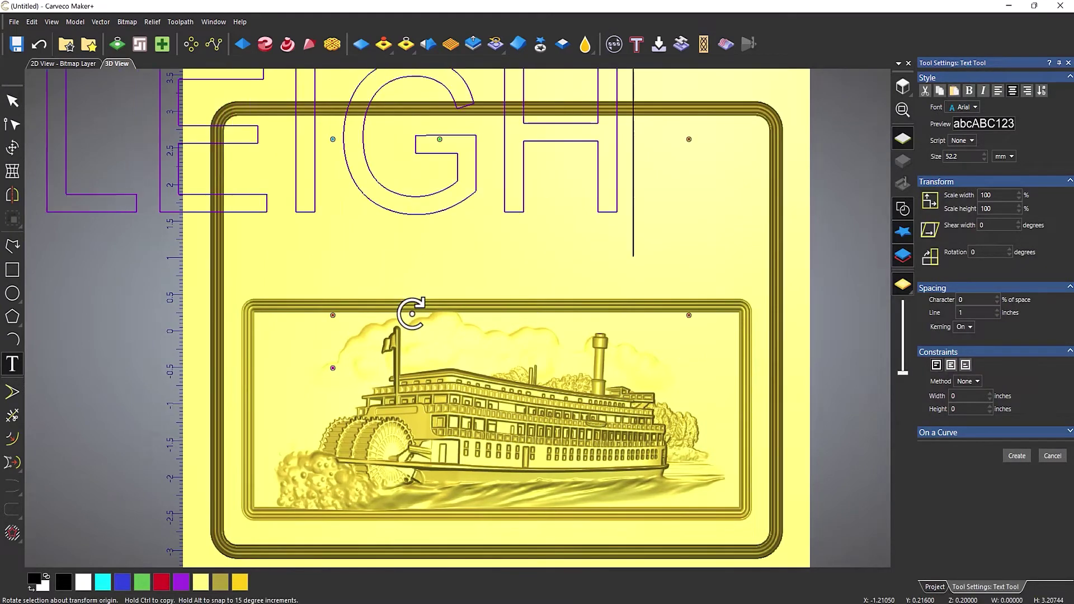
scroll(451, 233, "down", 2)
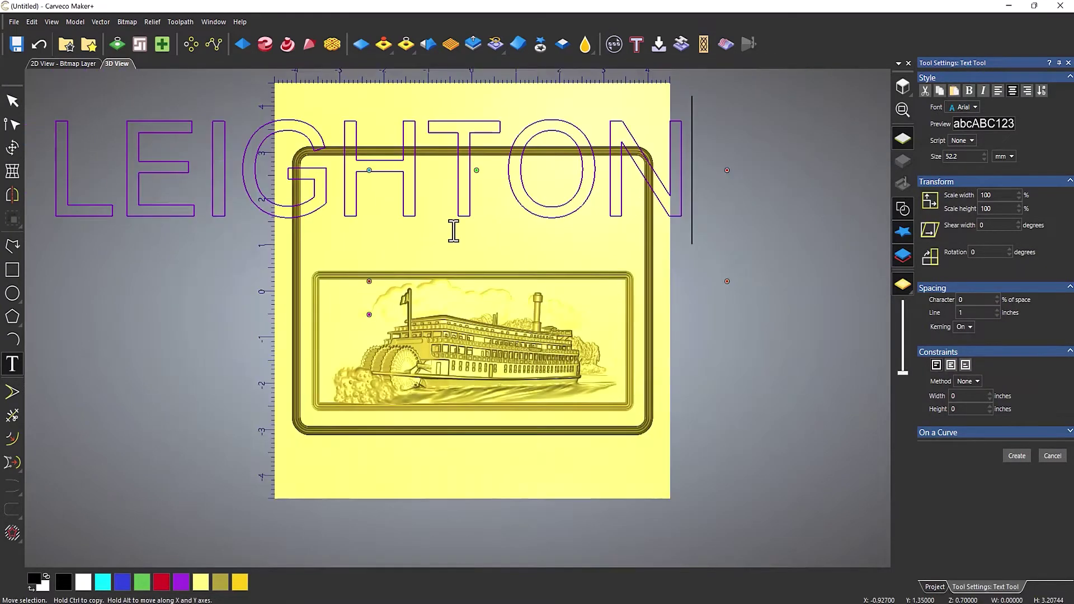
left_click(1021, 455)
key("F9")
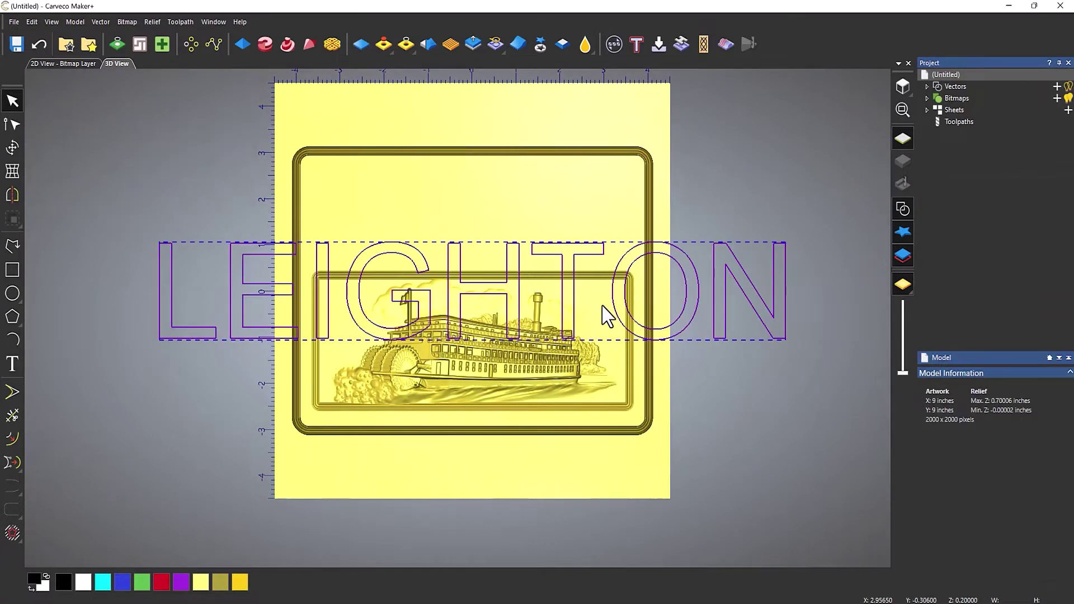
Scale LEIGHTON to about 7.1 x 1.06 inches and move it up 1.666 in
left_click(761, 339)
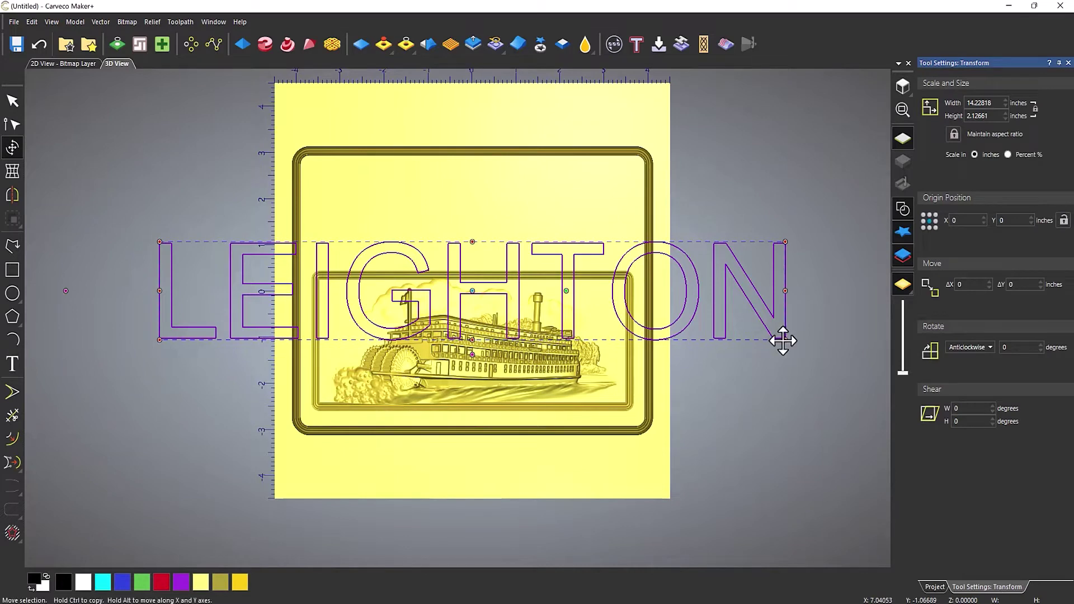
key("Escape")
left_click(753, 308)
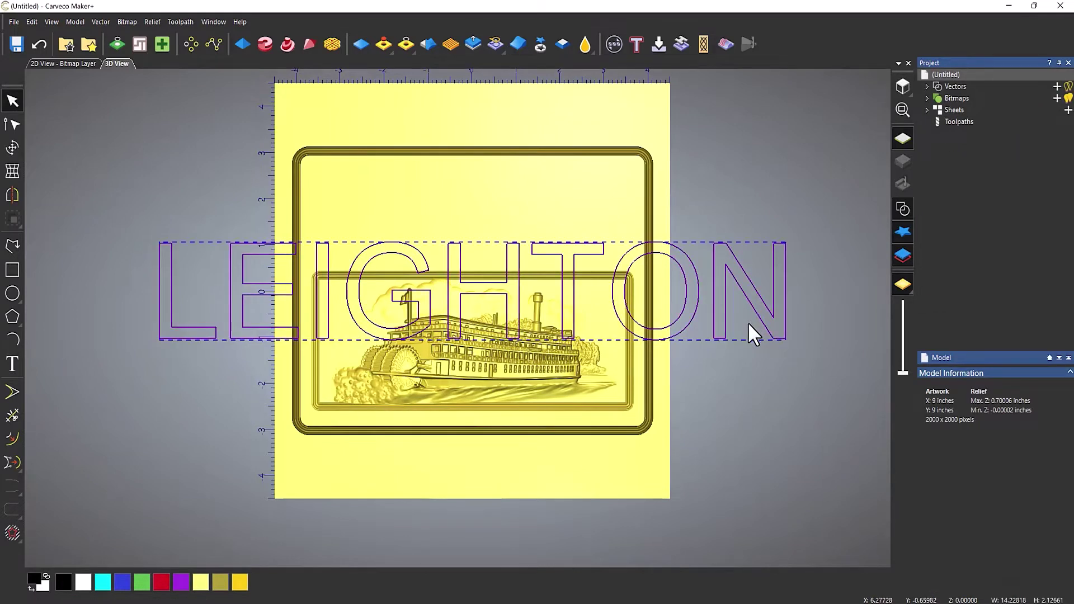
left_click(784, 338)
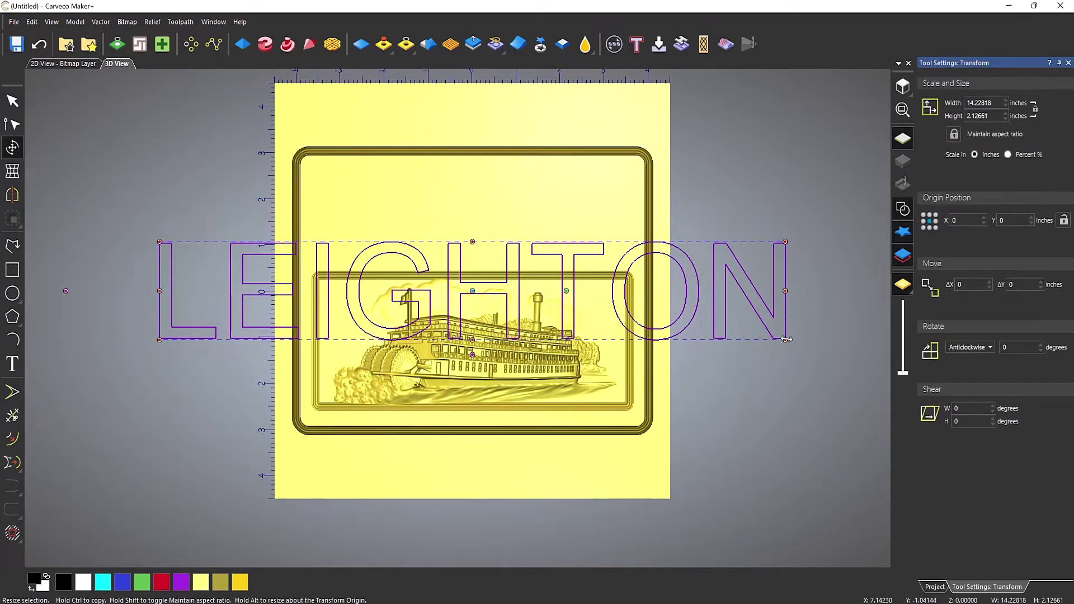
left_click_drag(787, 339, 629, 297)
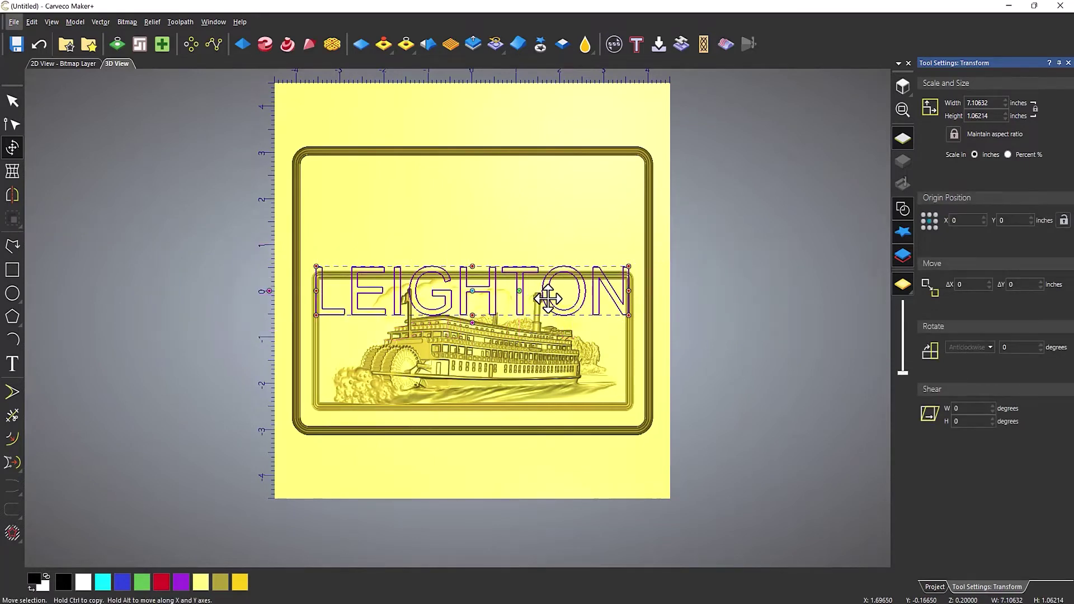
left_click_drag(546, 293, 551, 222)
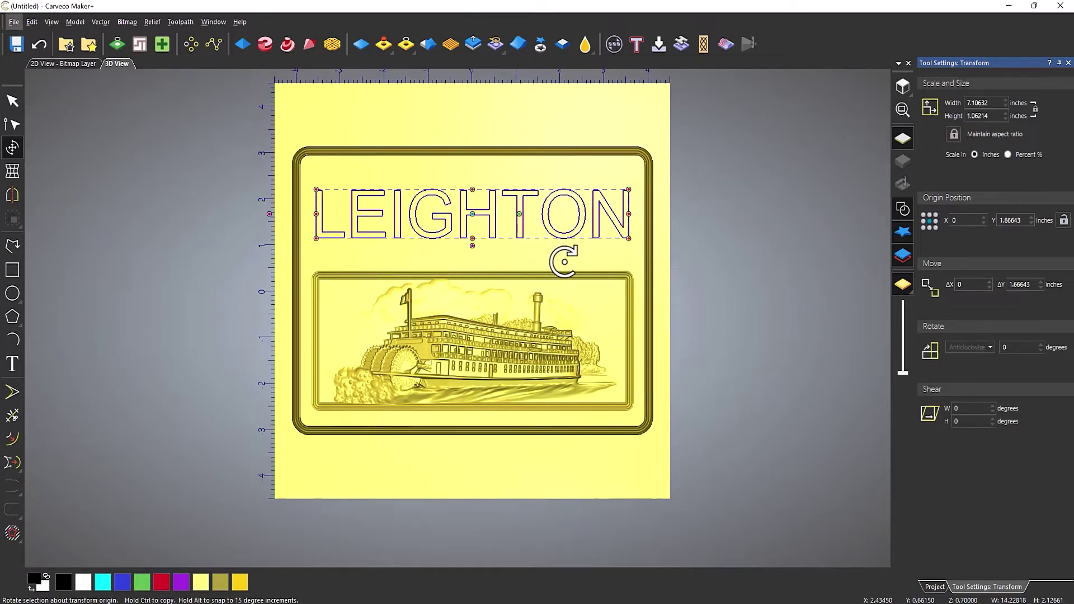
left_click_drag(733, 207, 543, 56)
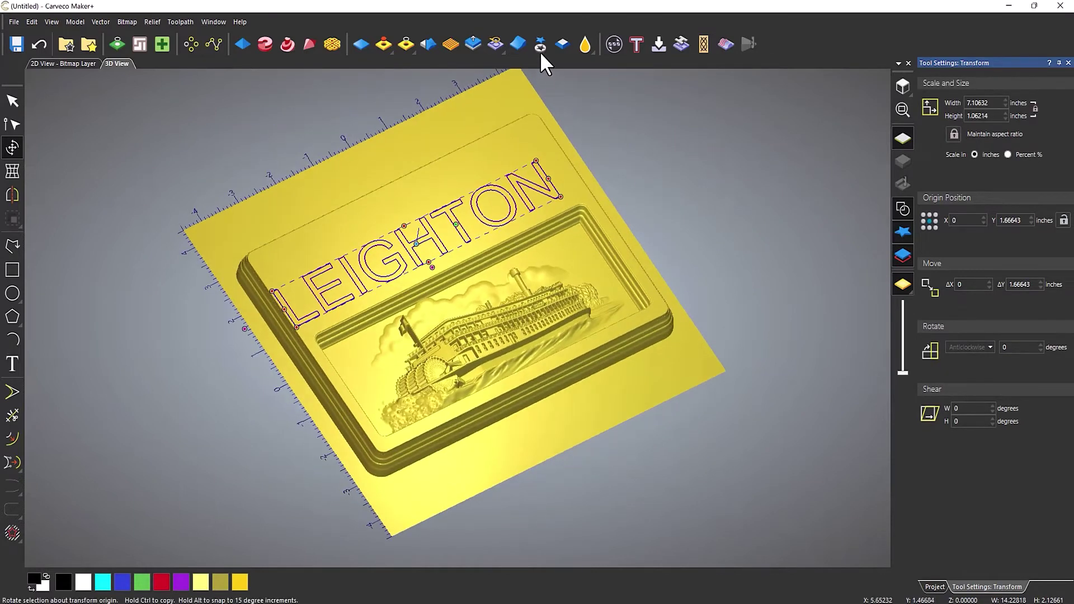
Add LEIGHTON as square-profile relief, limited to 0.01 in height from 0.1 in start
left_click(242, 44)
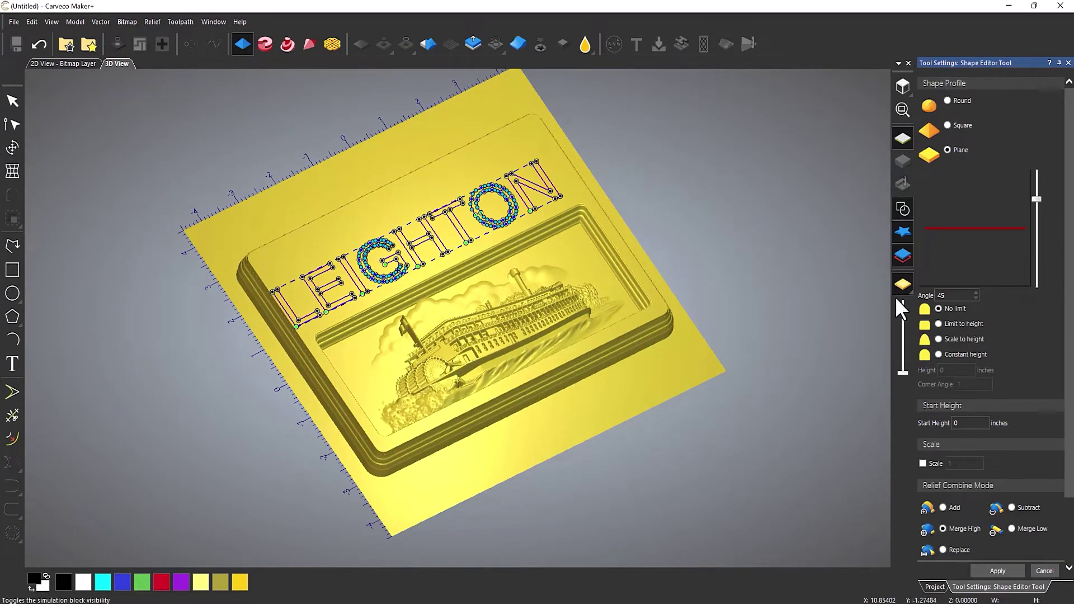
left_click(904, 209)
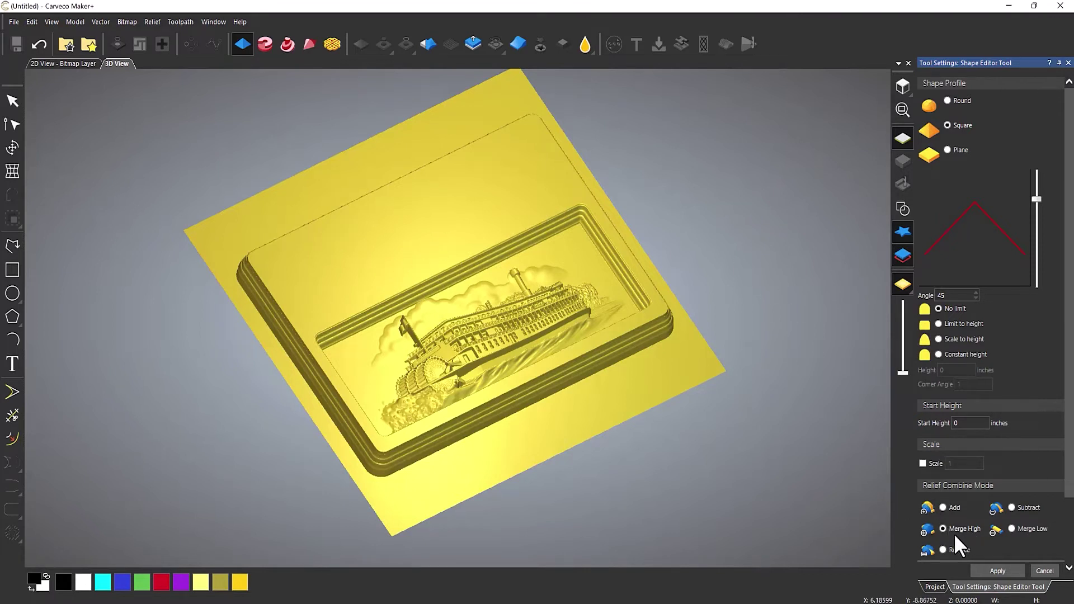
left_click(943, 508)
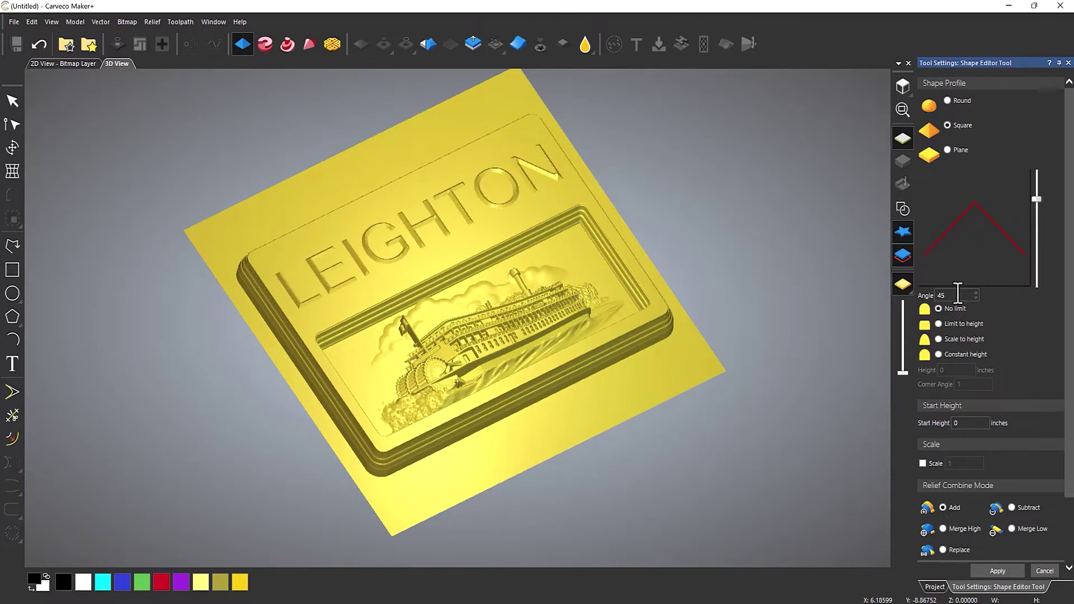
left_click(938, 324)
left_click(954, 370)
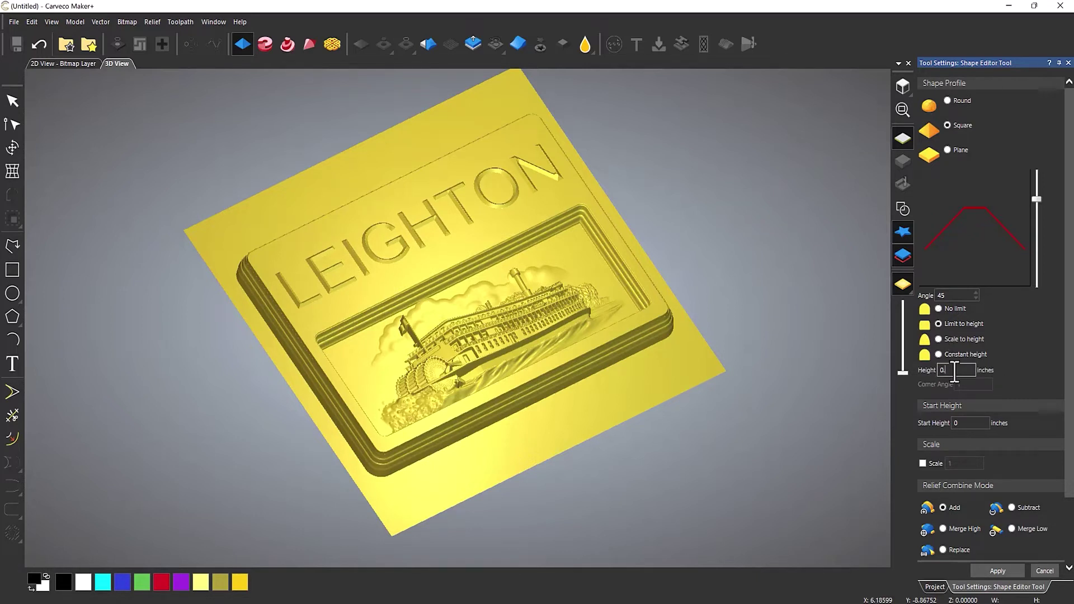
type(".01")
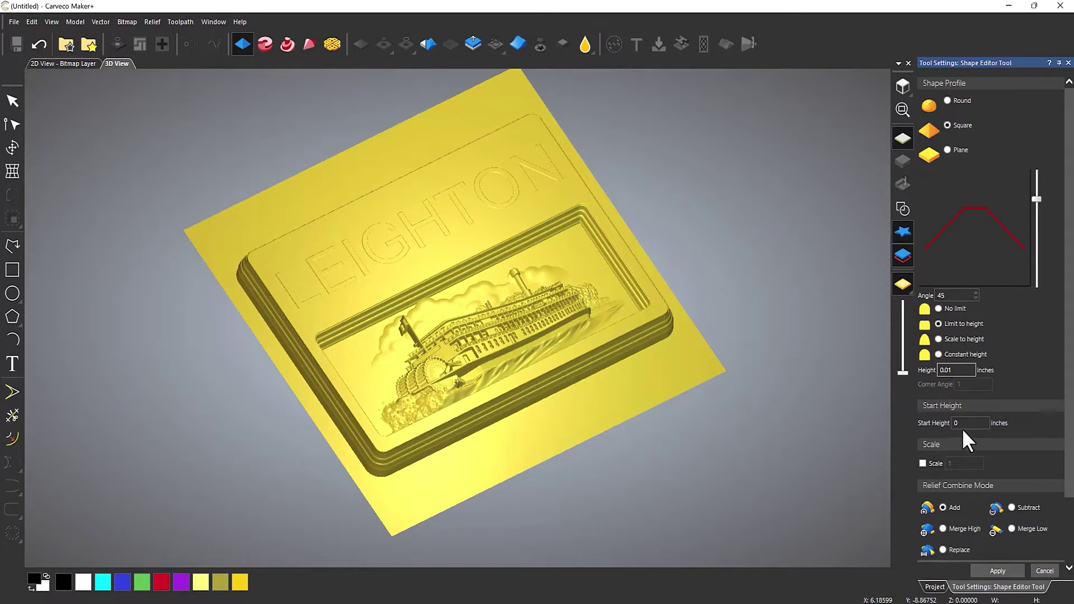
left_click_drag(960, 424, 925, 426)
type("0.1")
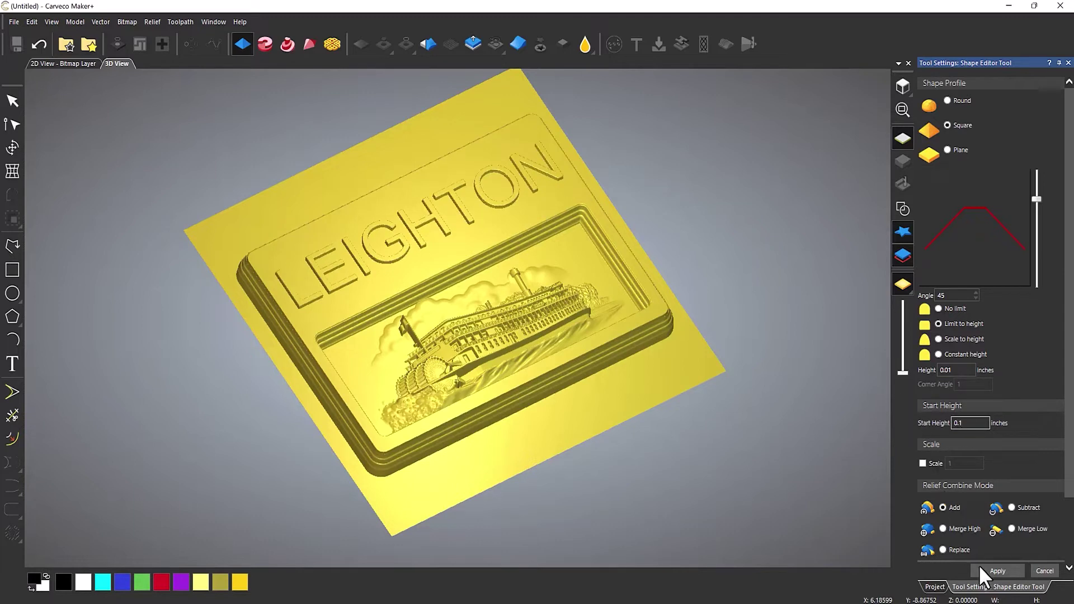
left_click(998, 571)
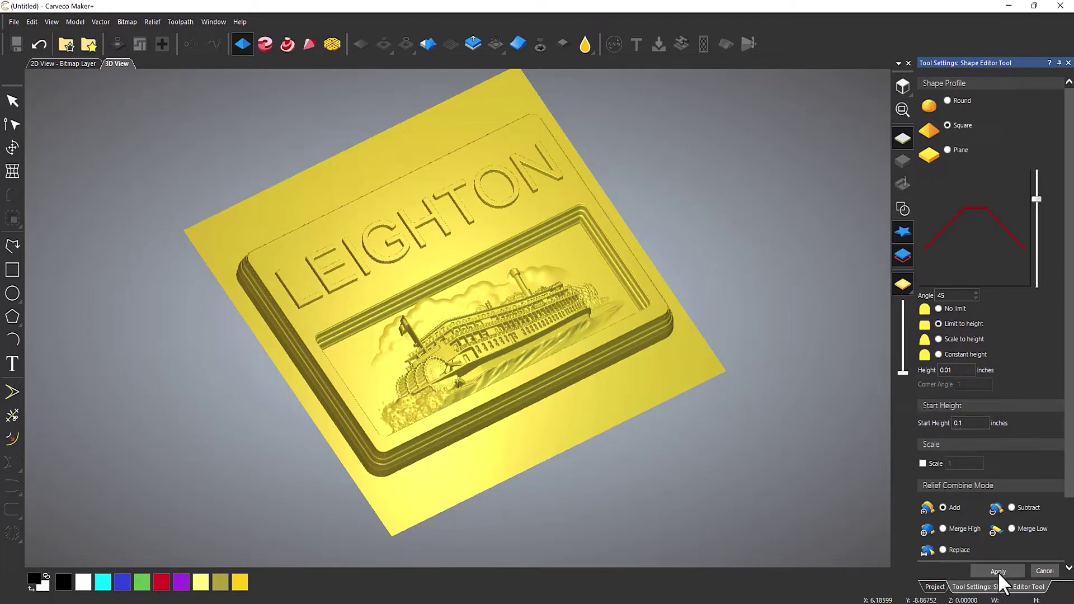
left_click(1052, 572)
left_click_drag(636, 281, 497, 221)
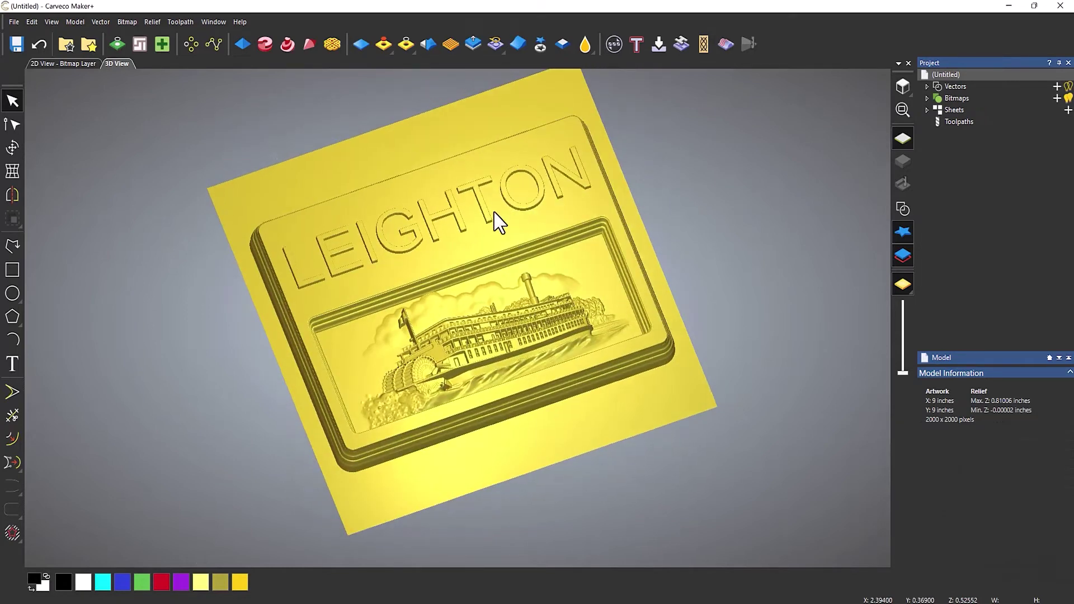
scroll(475, 227, "up", 2)
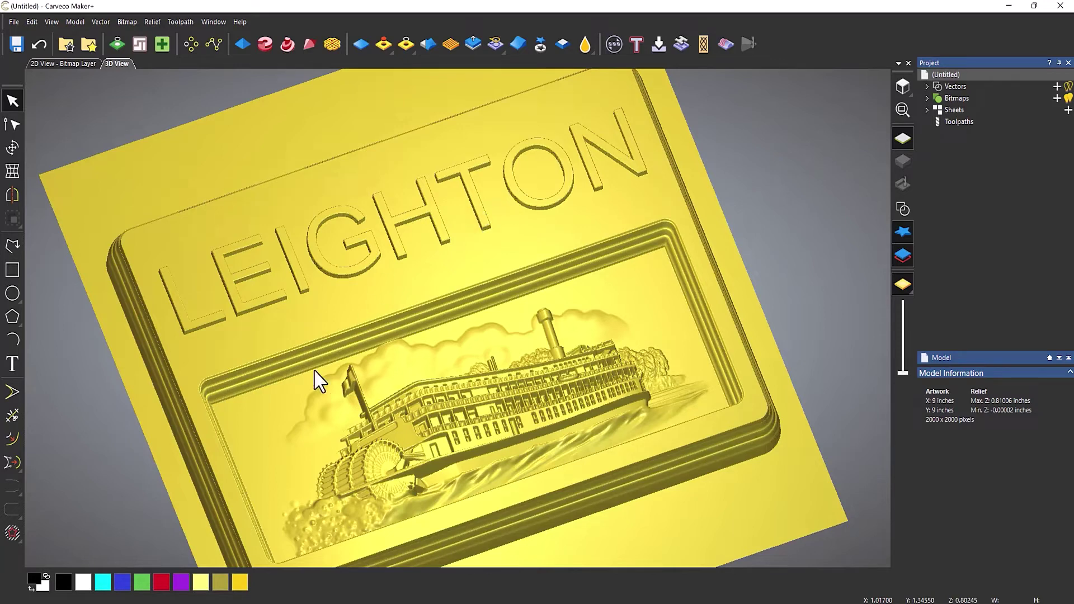
scroll(617, 371, "down", 3)
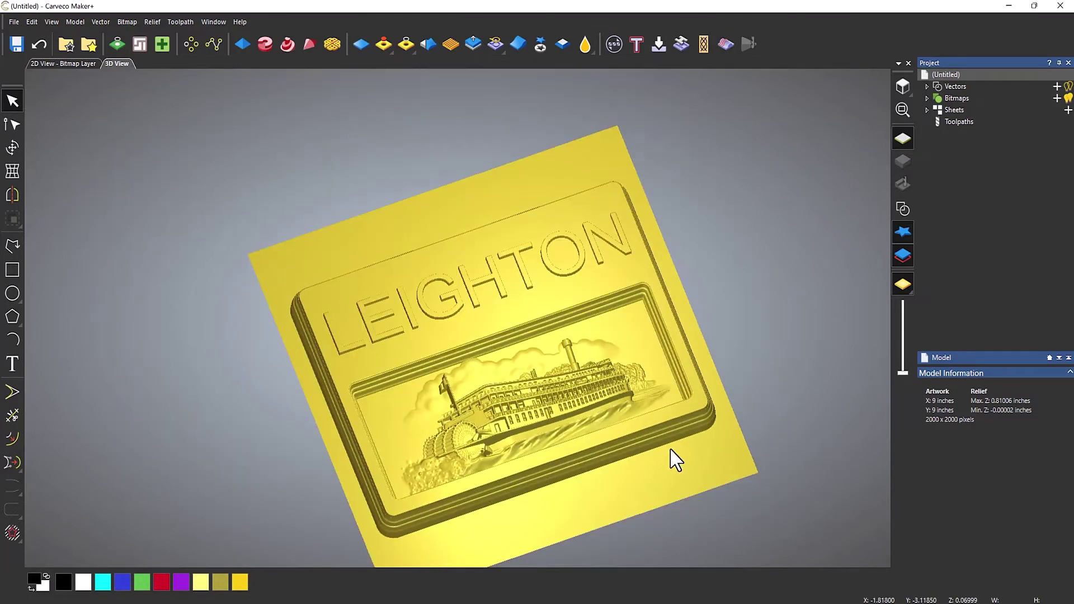
middle_click_drag(666, 340, 628, 316)
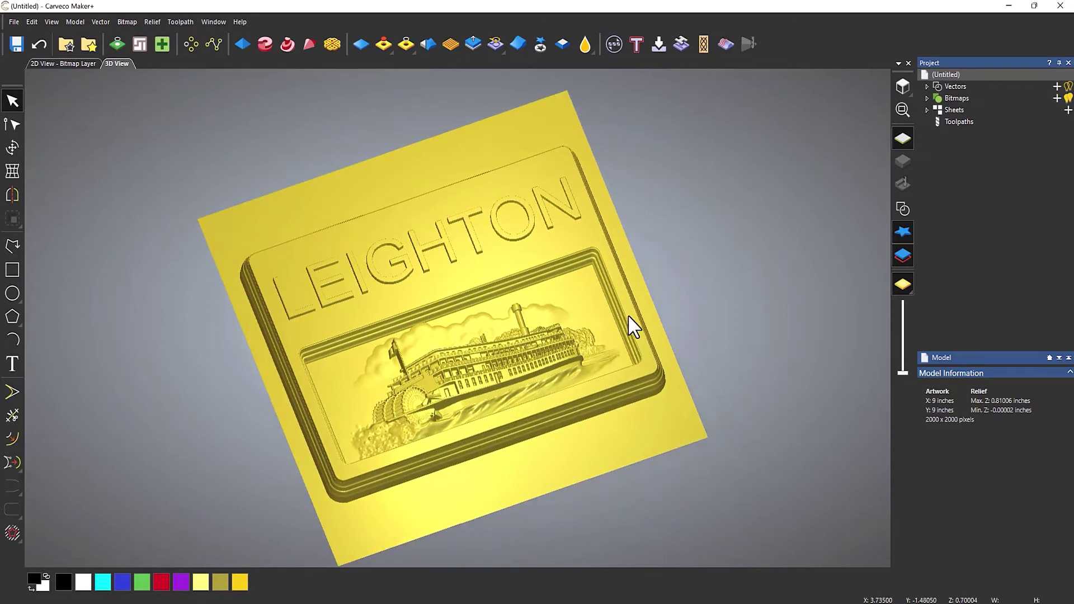
left_click(41, 43)
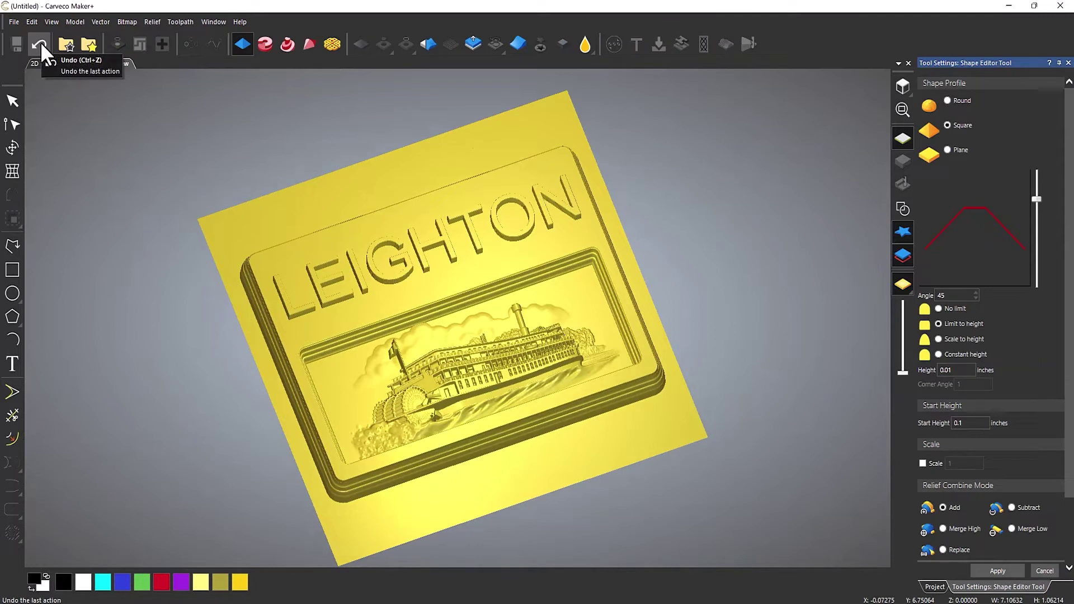
Undo the LEIGHTON lettering, close the Shape Editor and return to a flat top view
left_click(40, 43)
left_click(40, 43)
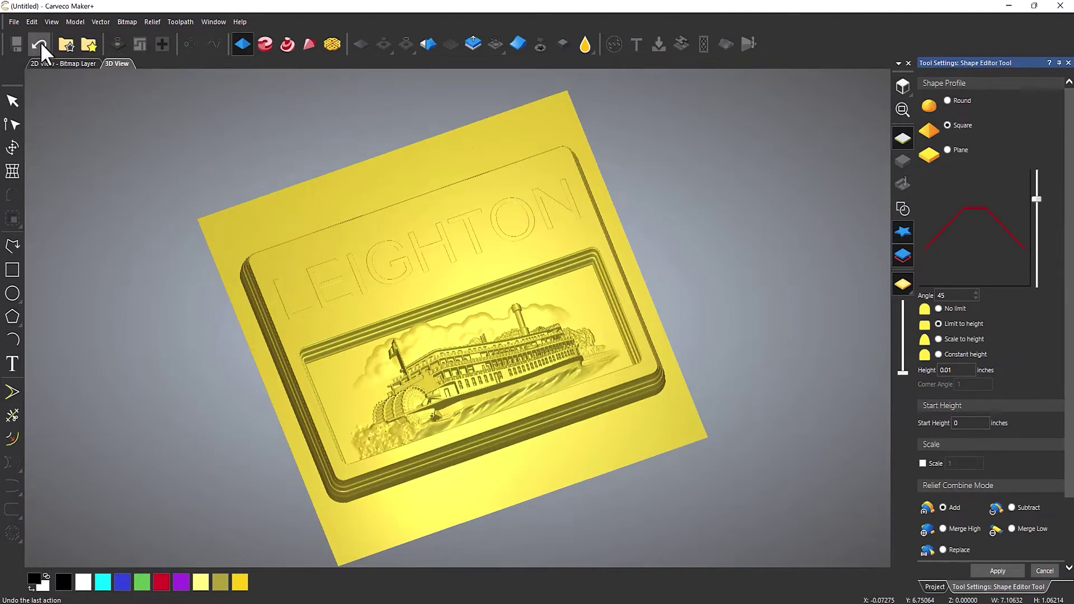
left_click(41, 43)
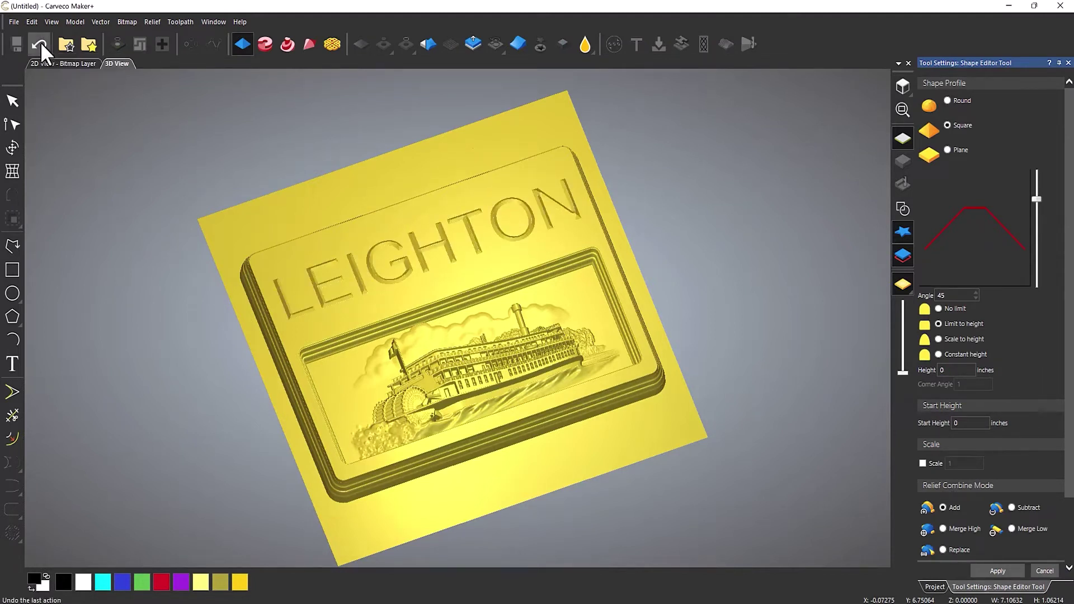
left_click(1044, 571)
left_click(903, 209)
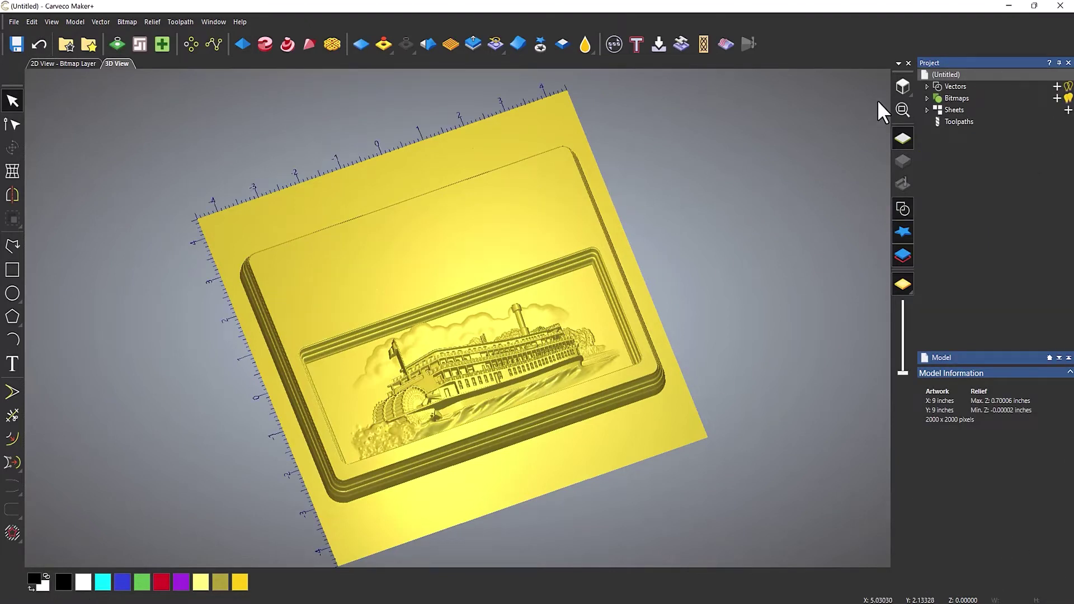
left_click(897, 87)
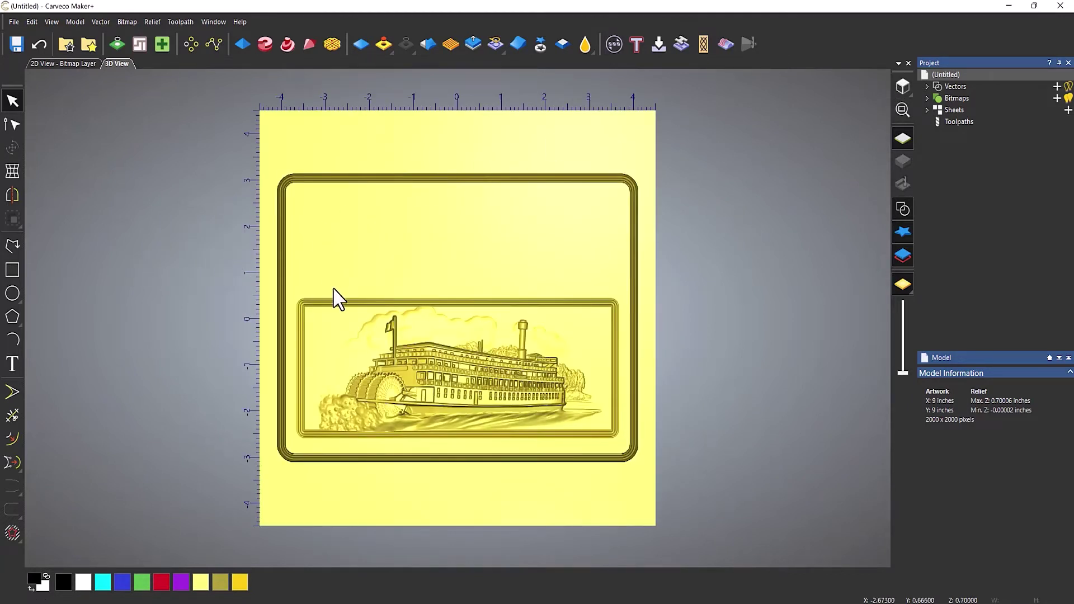
left_click(13, 271)
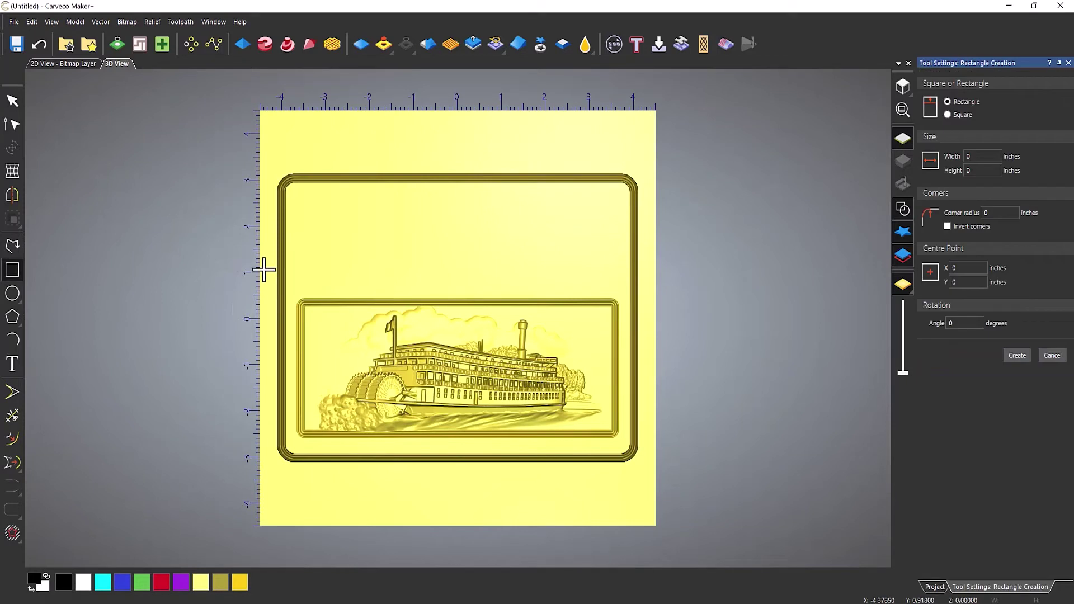
Zero the relief inside an 8.89 x 0.80 inch band drawn between the two panels
left_click_drag(264, 258, 656, 299)
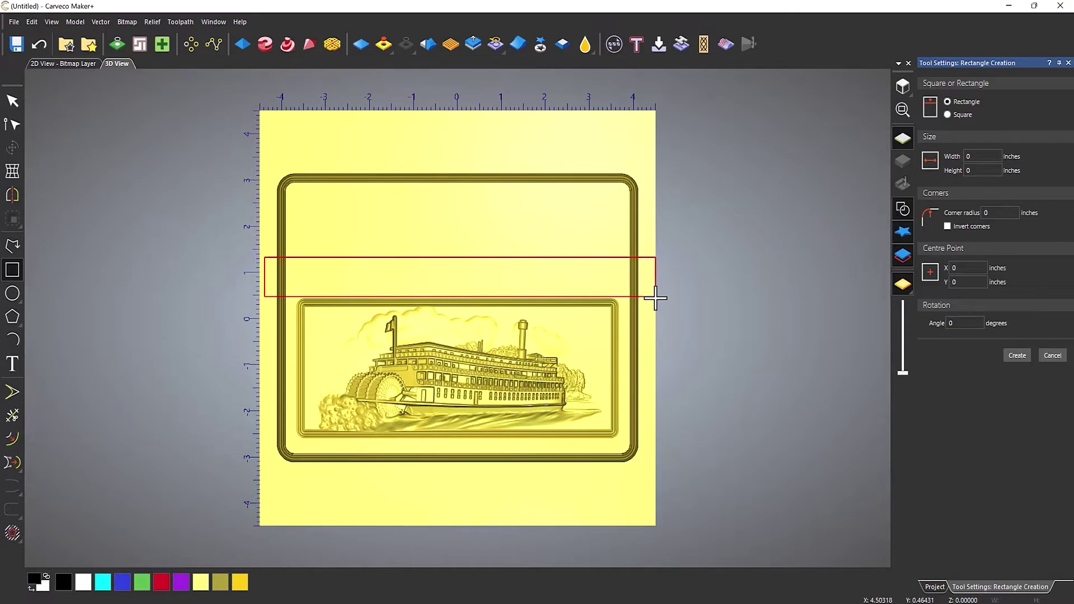
left_click_drag(655, 298, 656, 295)
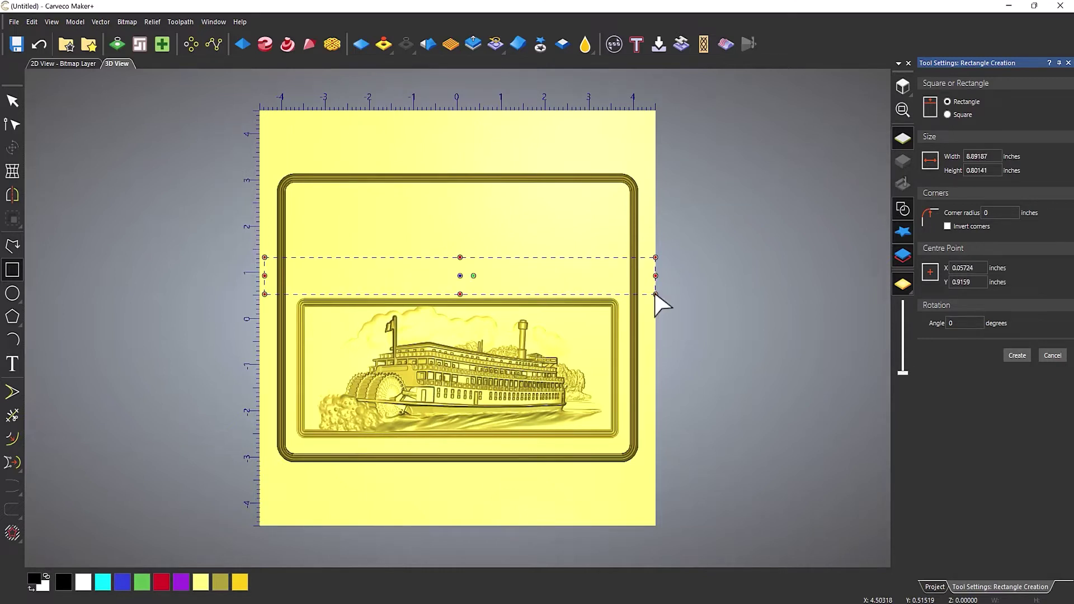
key("Return")
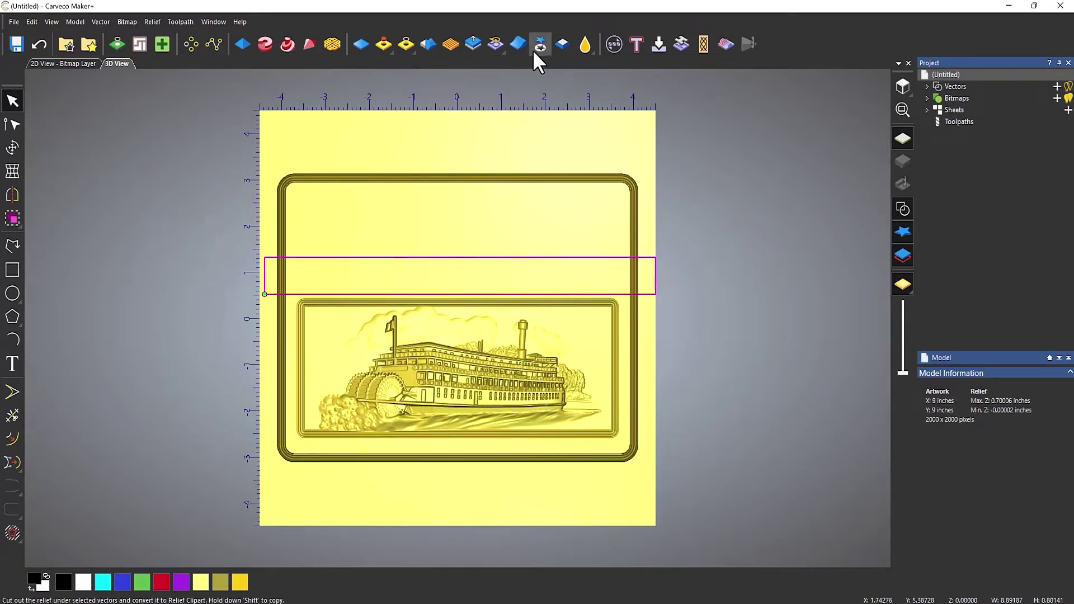
left_click(404, 45)
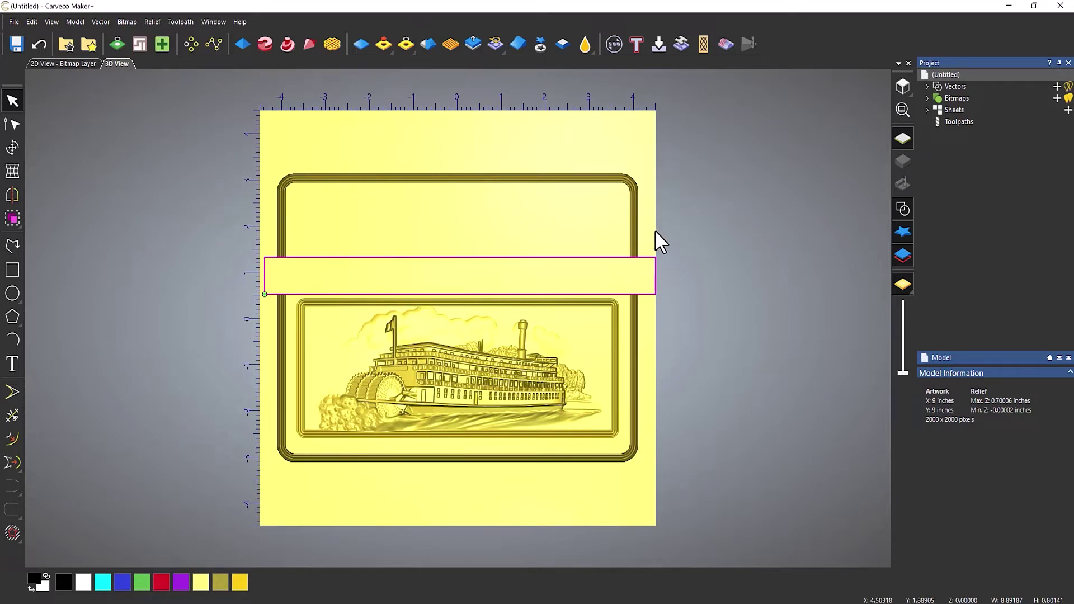
left_click(658, 261)
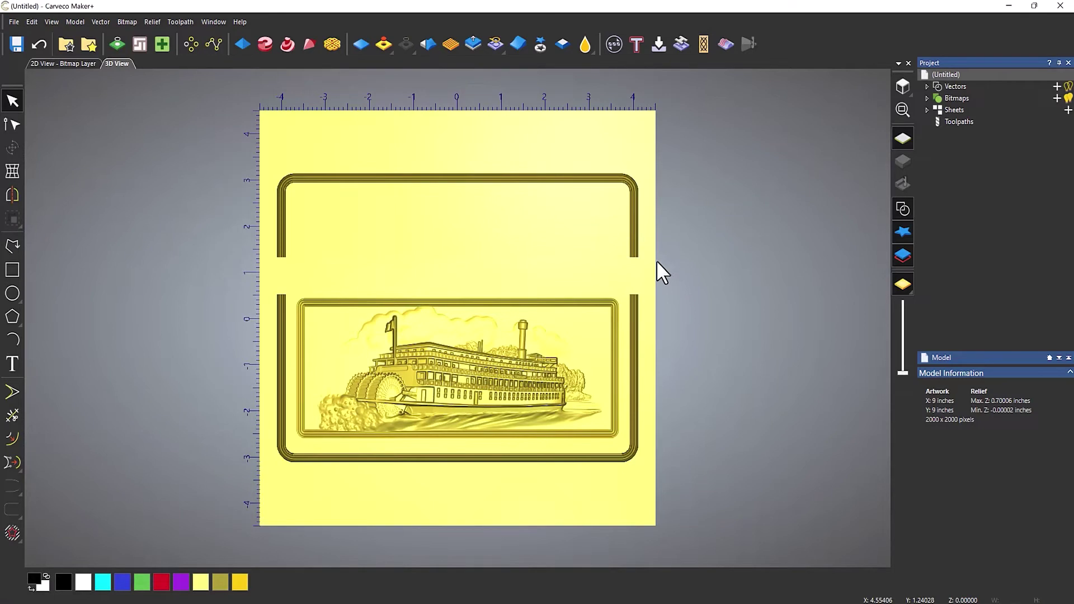
left_click_drag(581, 417, 668, 352)
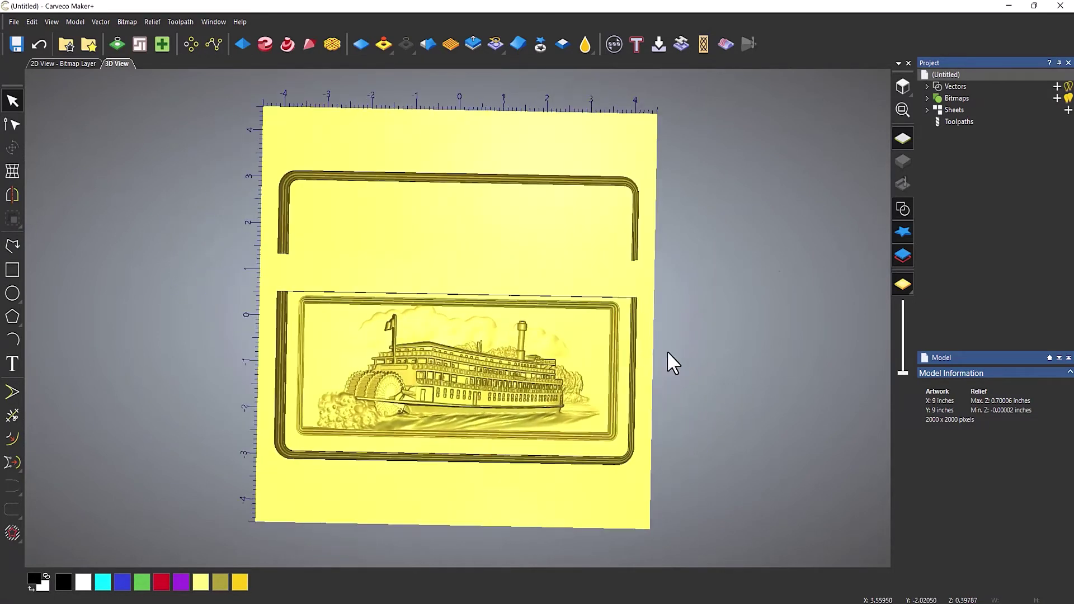
Cookie-cut the frame's top rail with a rectangle and paste it as a separate relief piece
left_click(902, 85)
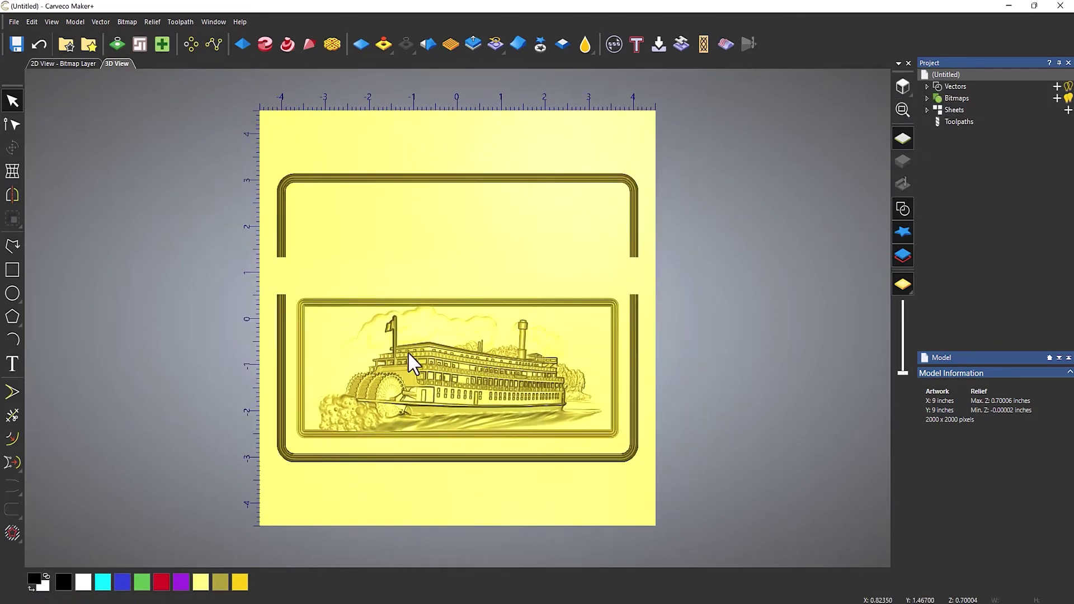
left_click(12, 270)
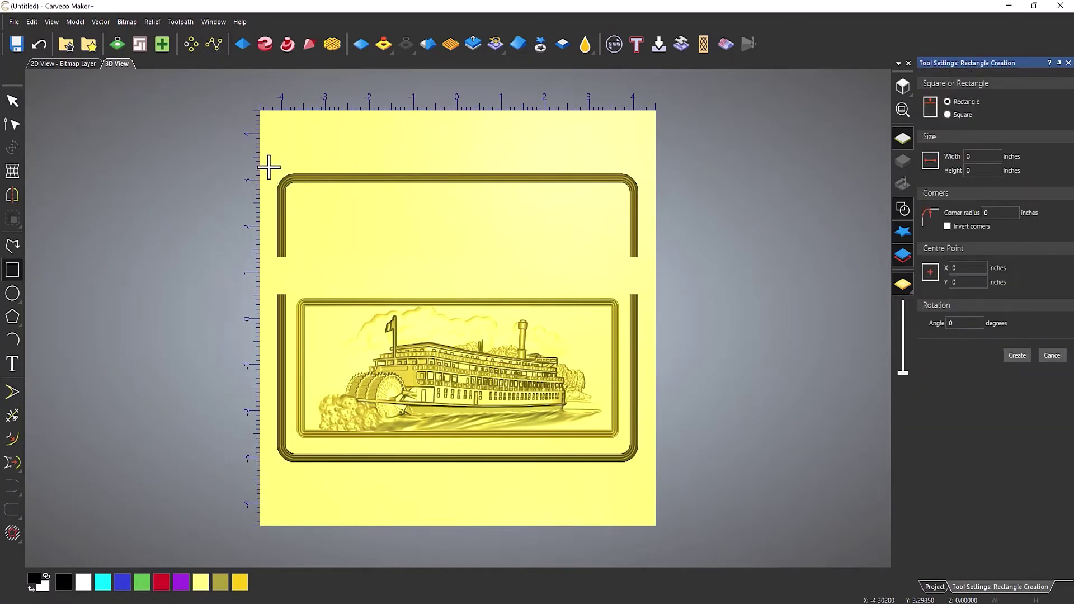
left_click_drag(268, 166, 651, 196)
right_click(719, 161)
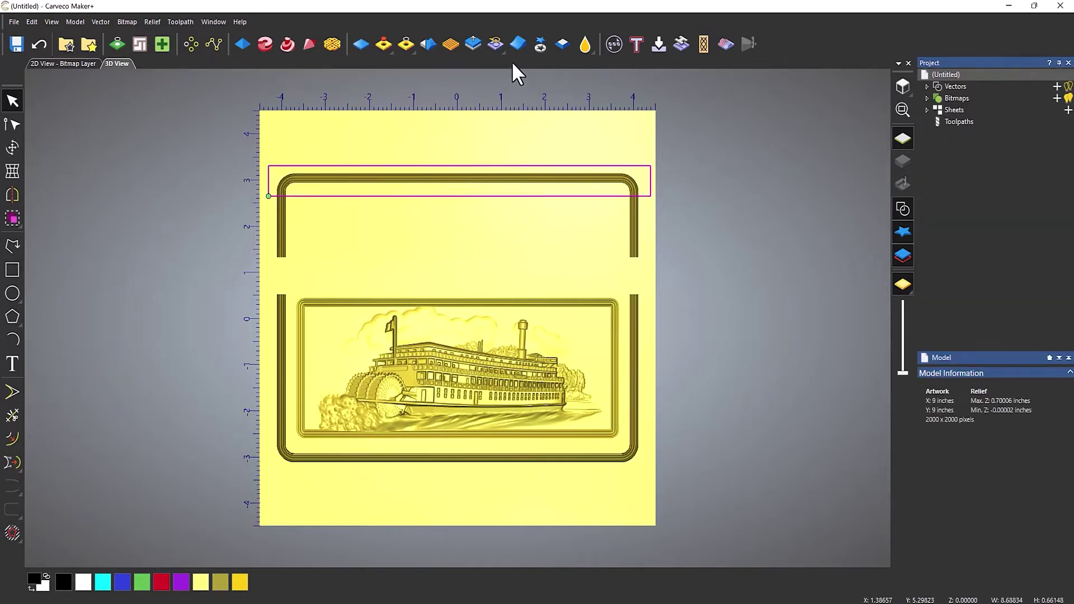
left_click(542, 44)
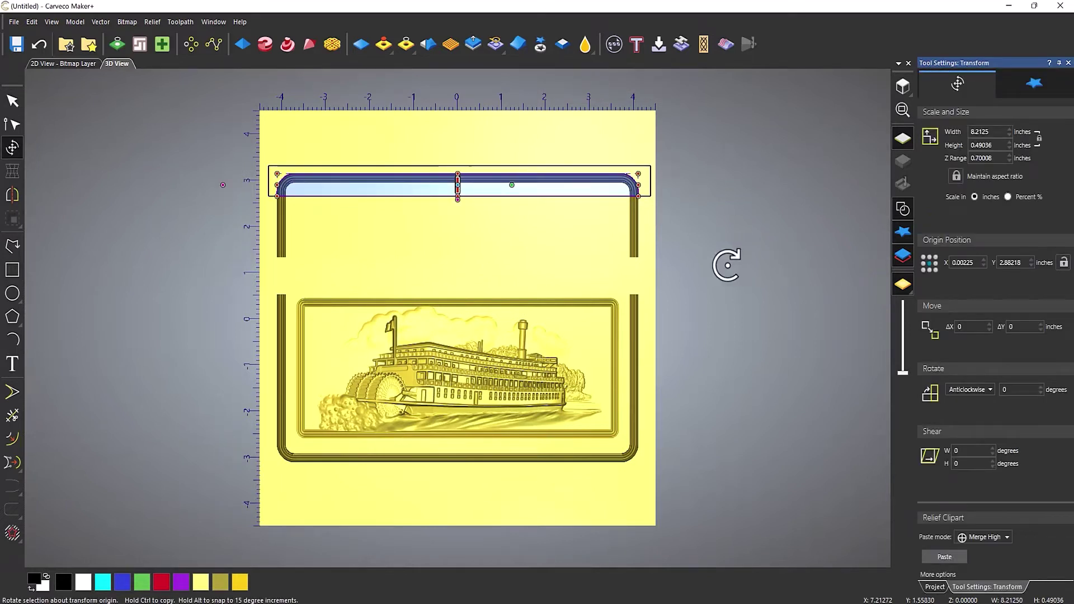
right_click(702, 259)
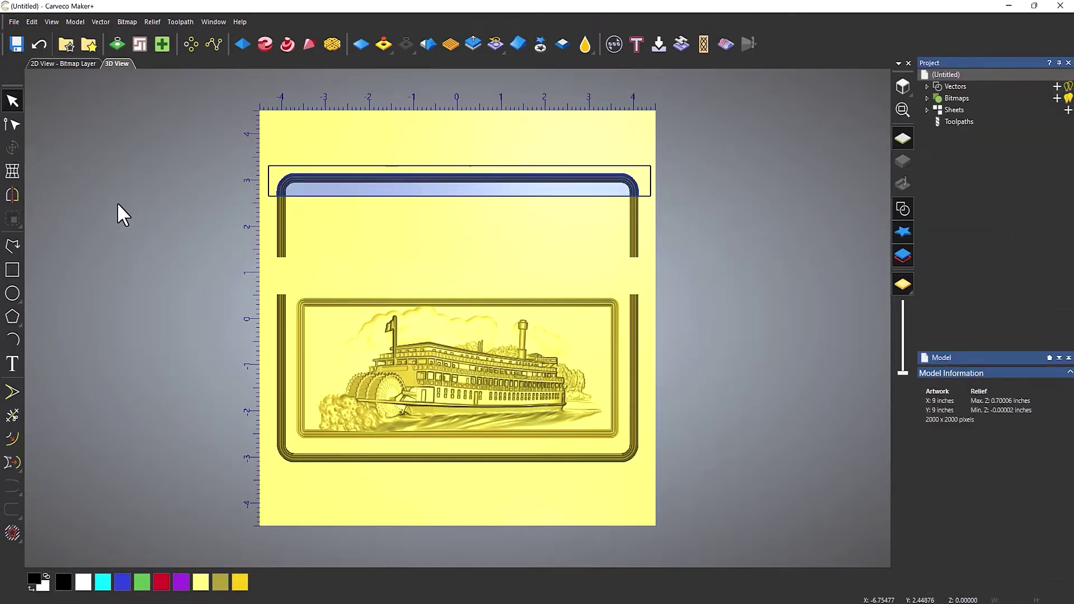
Zero the upper frame inside an 8.54 x 2.67 inch rectangle, then delete the rectangles
left_click(13, 270)
left_click_drag(271, 149, 647, 272)
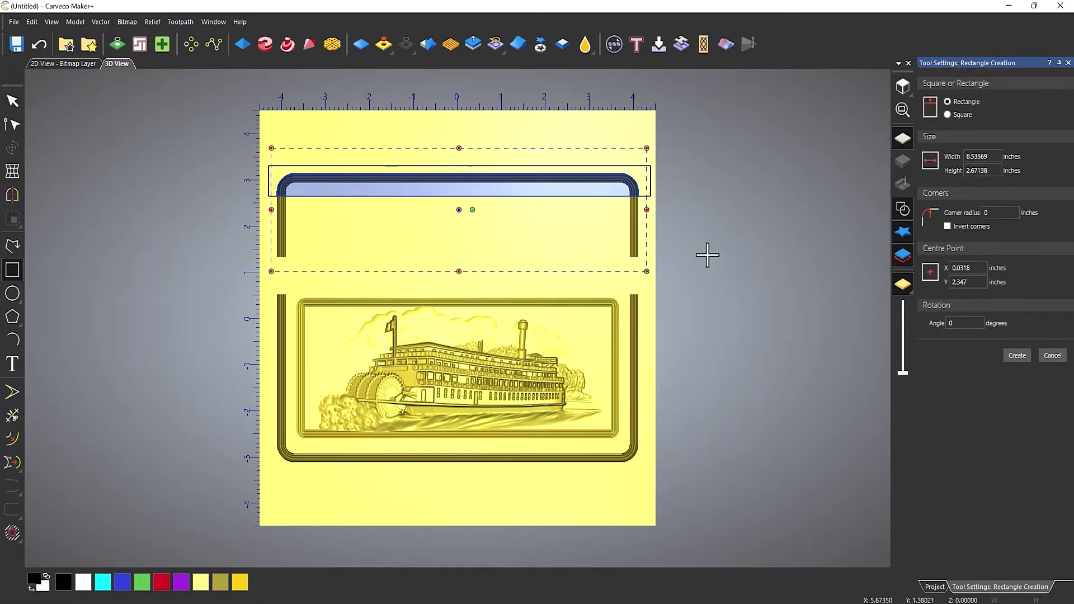
right_click(707, 252)
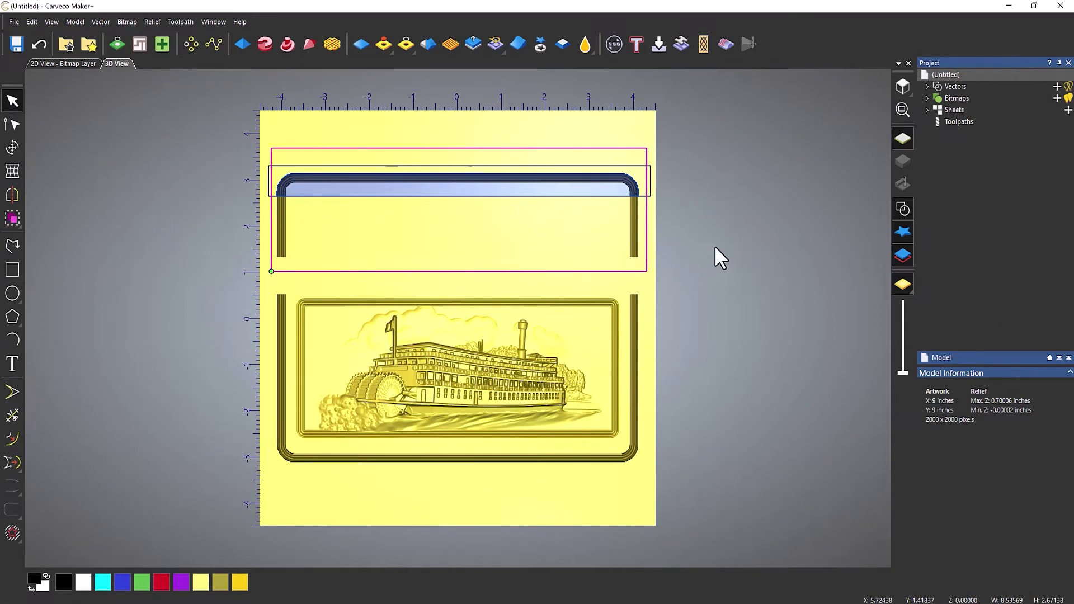
left_click(412, 47)
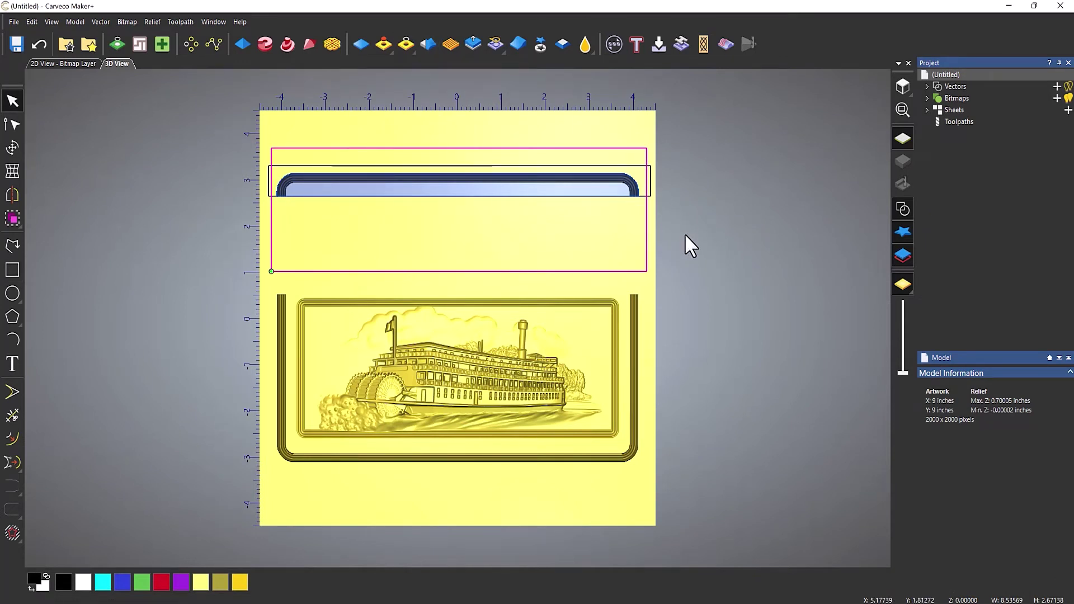
left_click_drag(662, 182, 645, 214)
key("Delete")
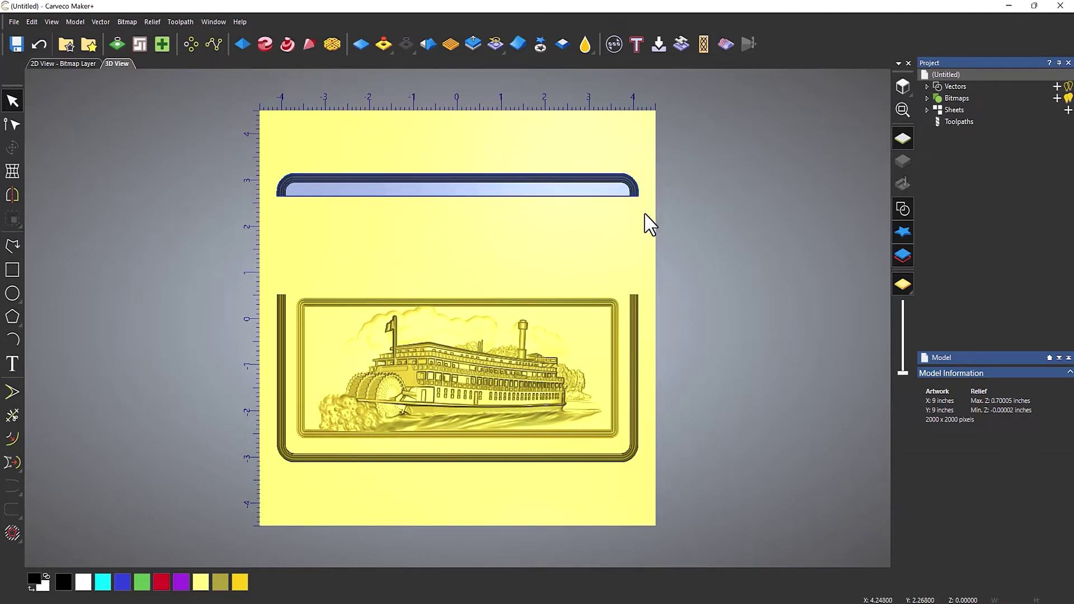
left_click(616, 196)
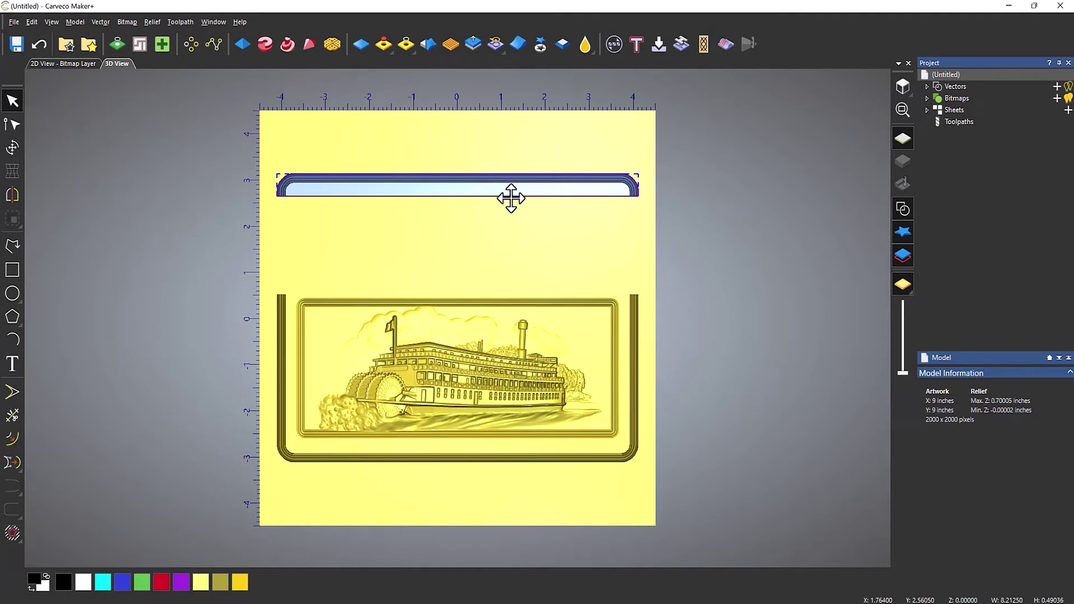
Lower the top rail onto the boat panel's top edge and paste it back with Merge High
left_click_drag(480, 195, 487, 295)
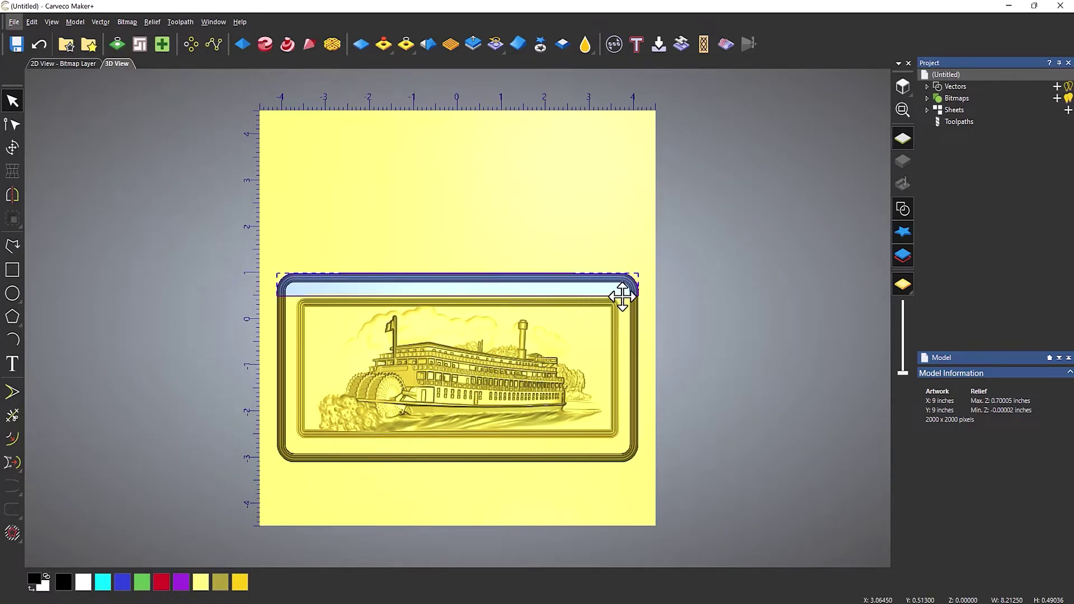
scroll(629, 306, "up", 3)
scroll(629, 306, "up", 2)
scroll(604, 261, "up", 3)
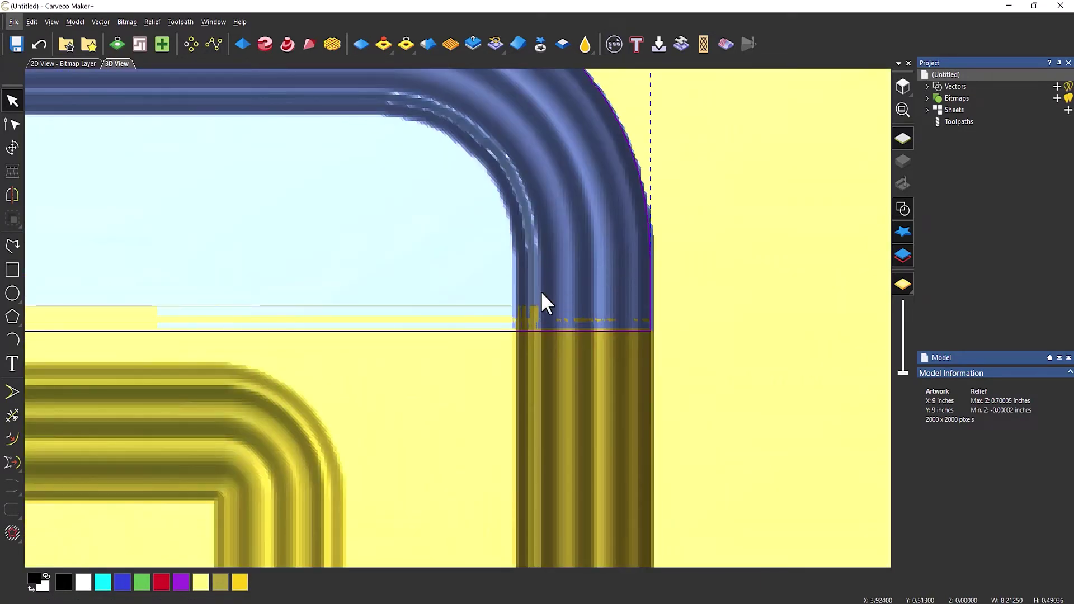
scroll(249, 320, "down", 8)
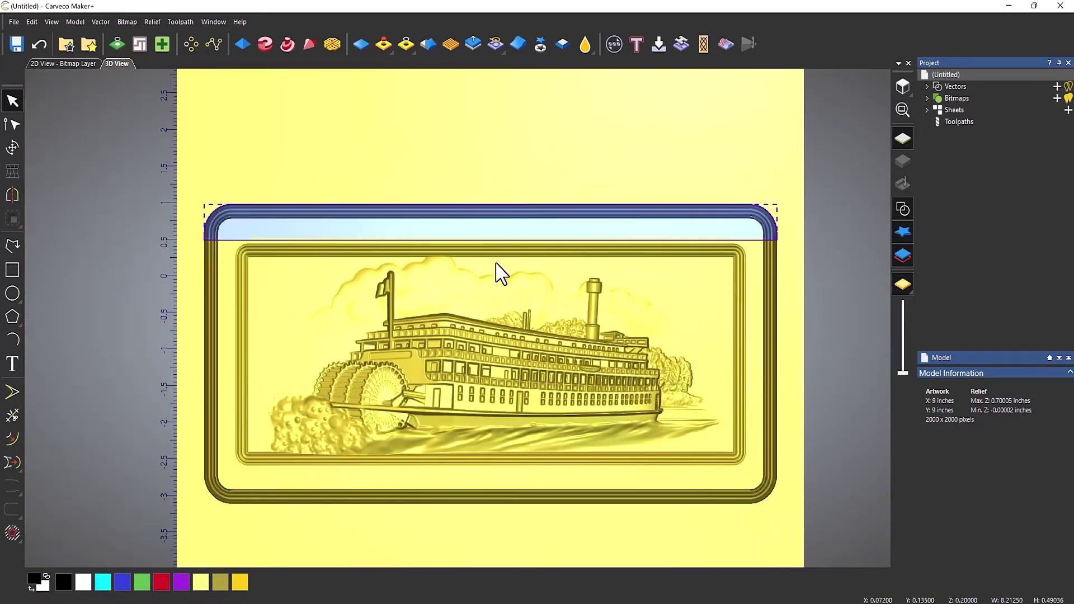
scroll(501, 268, "up", 1)
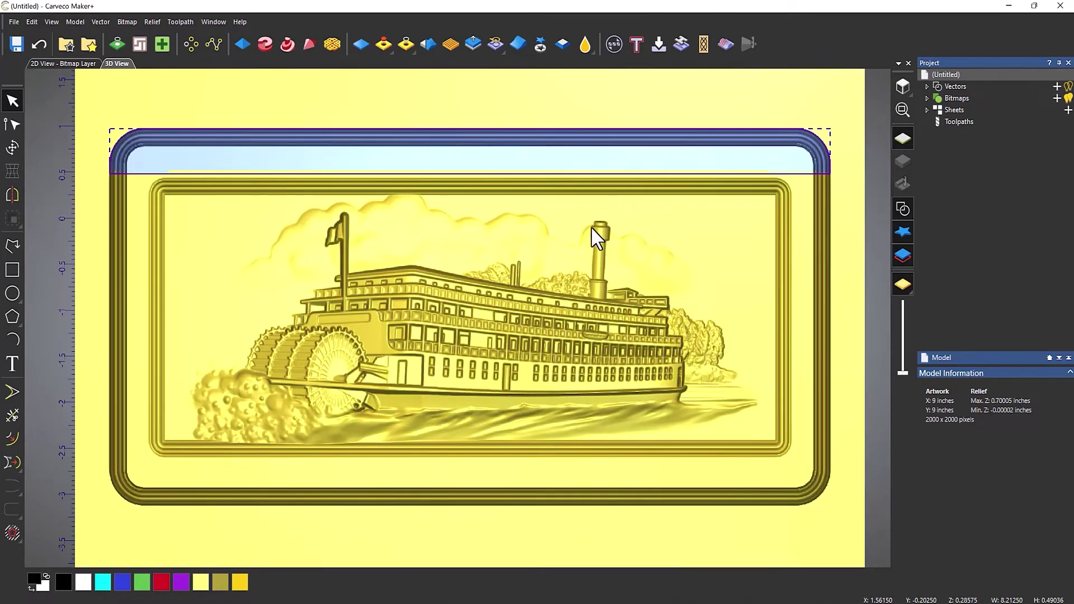
left_click(5, 149)
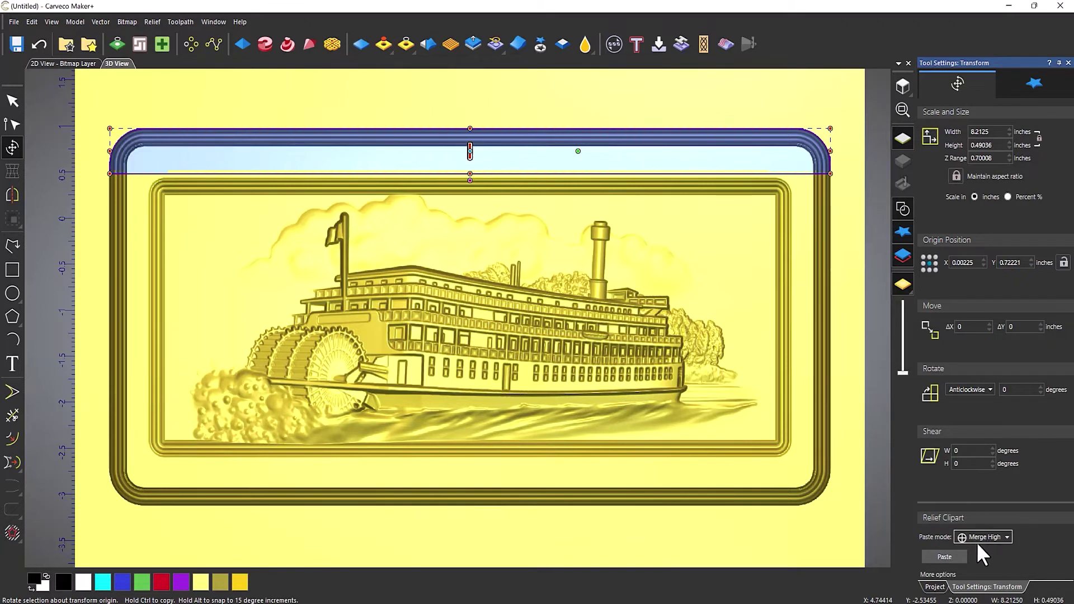
left_click(949, 556)
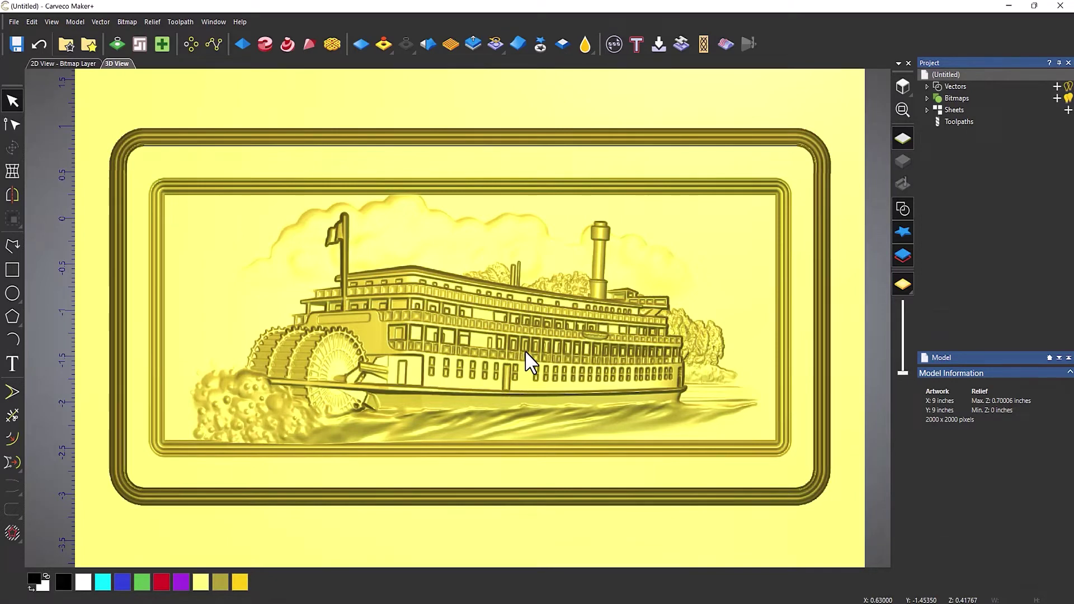
Orbit the Army emblem relief to a tilted 3D perspective
left_click_drag(593, 401, 683, 204)
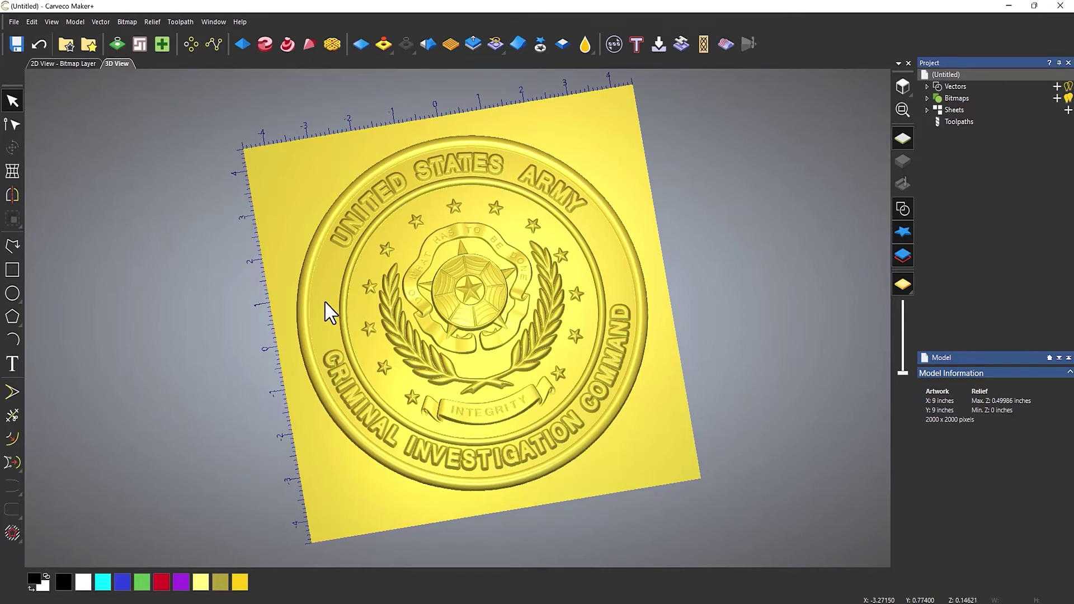
left_click_drag(539, 408, 581, 279)
scroll(580, 278, "up", 5)
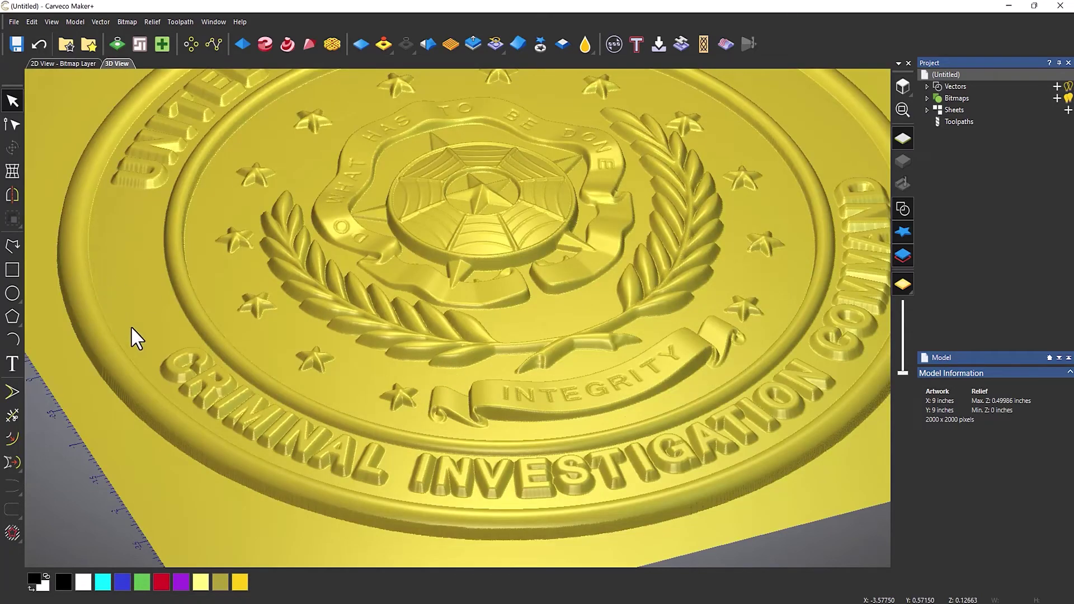
left_click_drag(131, 326, 397, 211)
scroll(357, 136, "down", 4)
left_click_drag(357, 136, 112, 312)
scroll(98, 327, "up", 6)
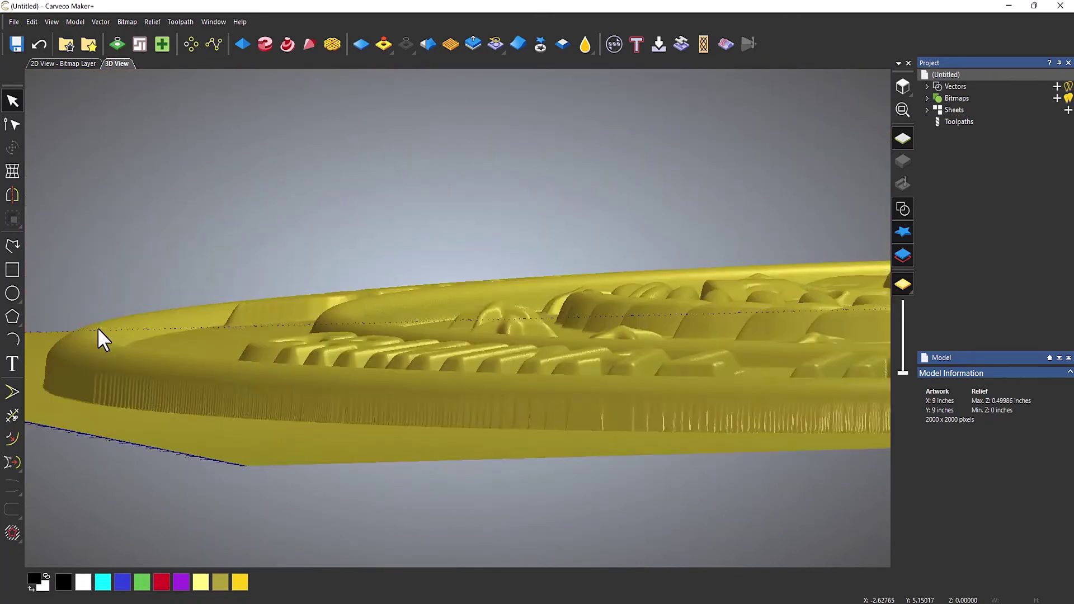
scroll(97, 327, "up", 3)
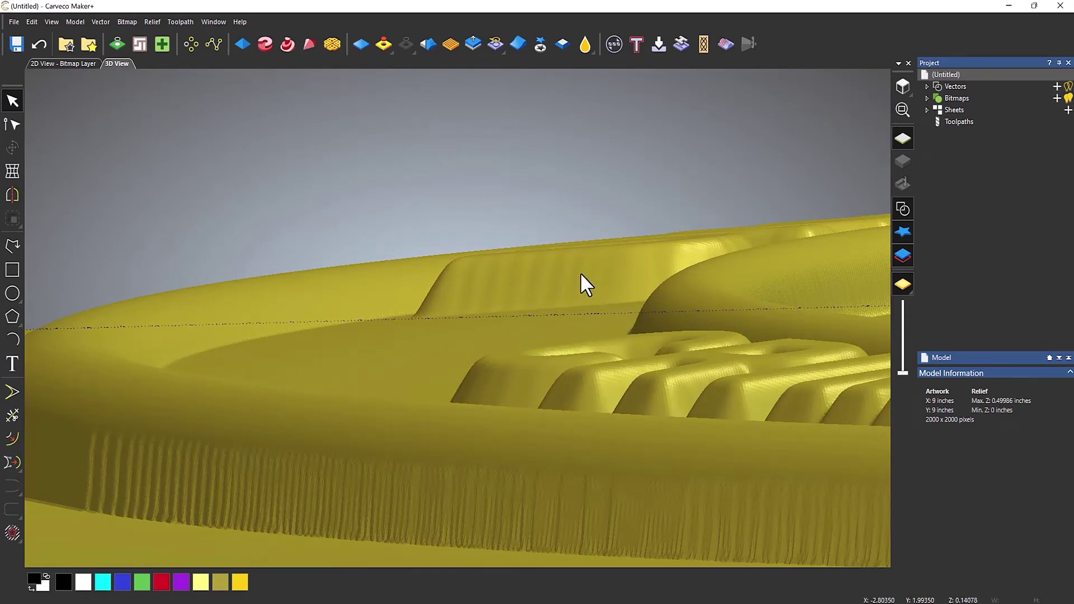
left_click_drag(580, 273, 532, 309)
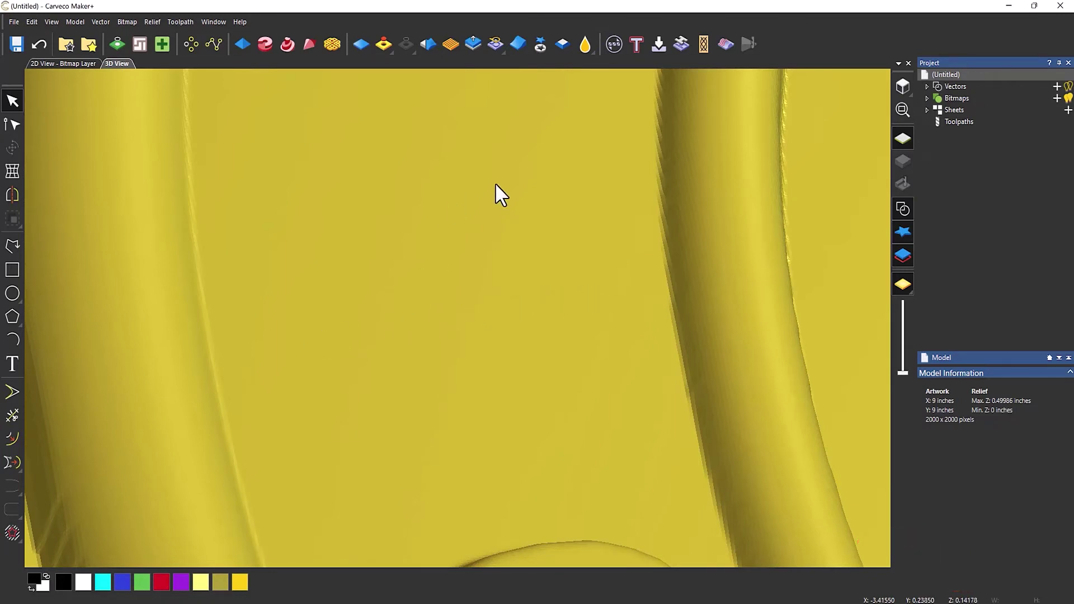
left_click(901, 89)
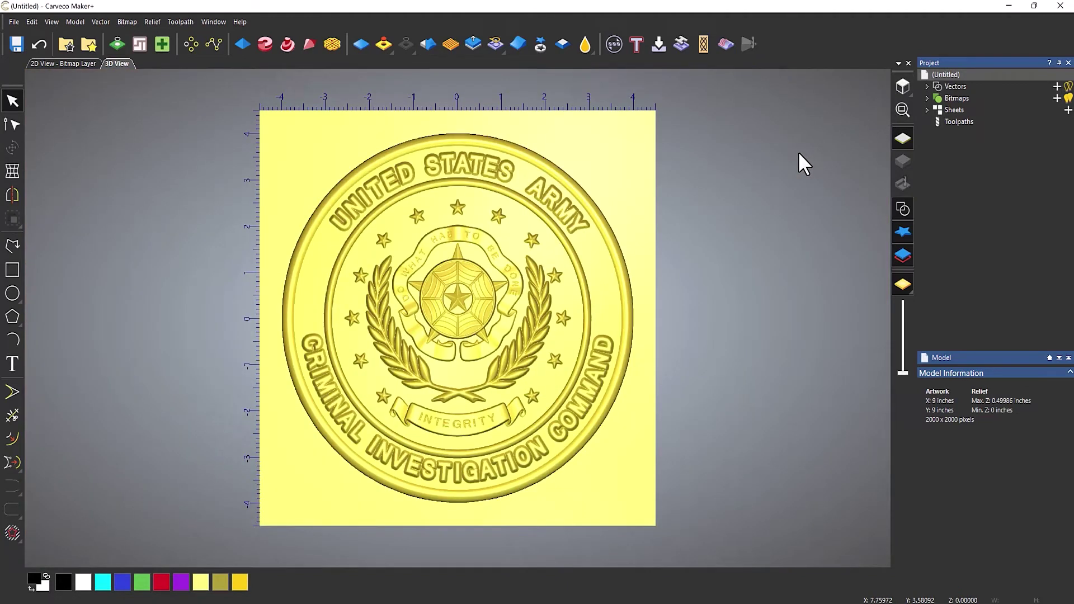
scroll(466, 355, "up", 2)
scroll(463, 355, "down", 2)
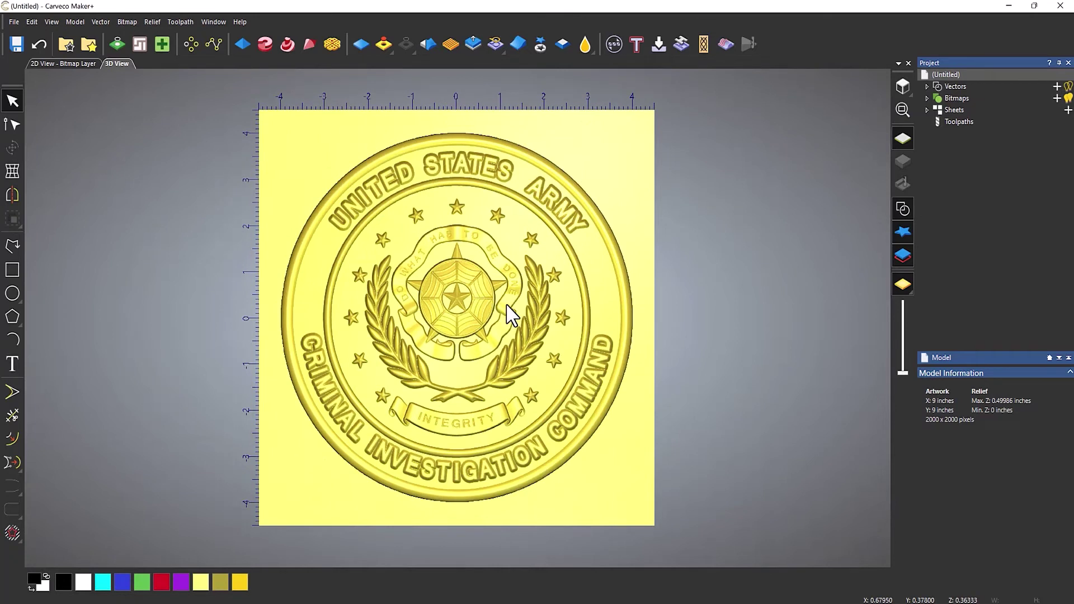
scroll(512, 316, "up", 1)
scroll(511, 300, "down", 1)
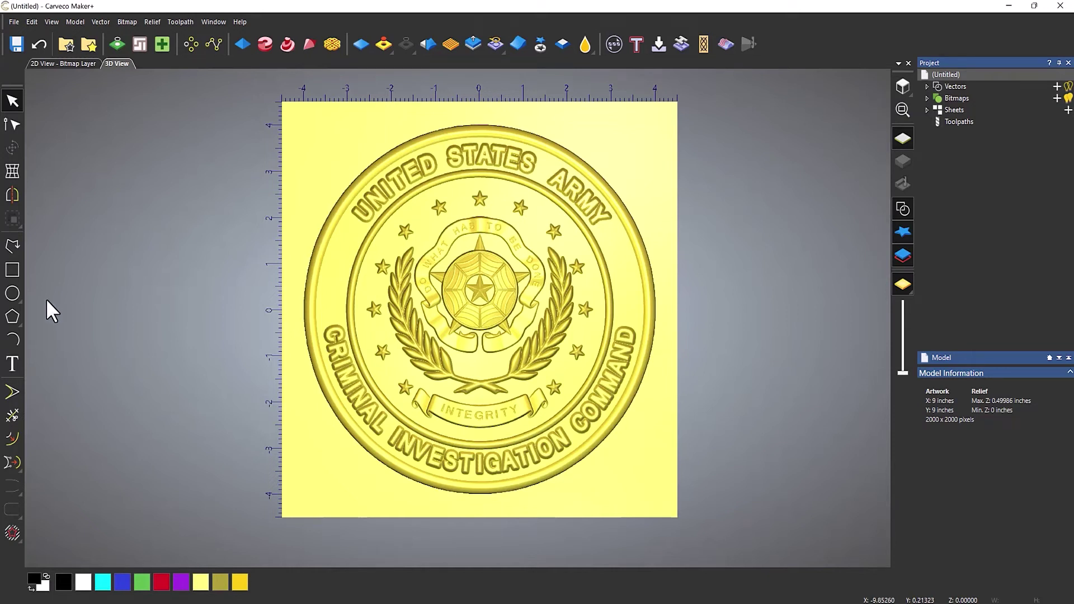
Draw two circles centred at 0,0 with radii 3.03657 and 3.74767 inches around the lettering ring
left_click(12, 294)
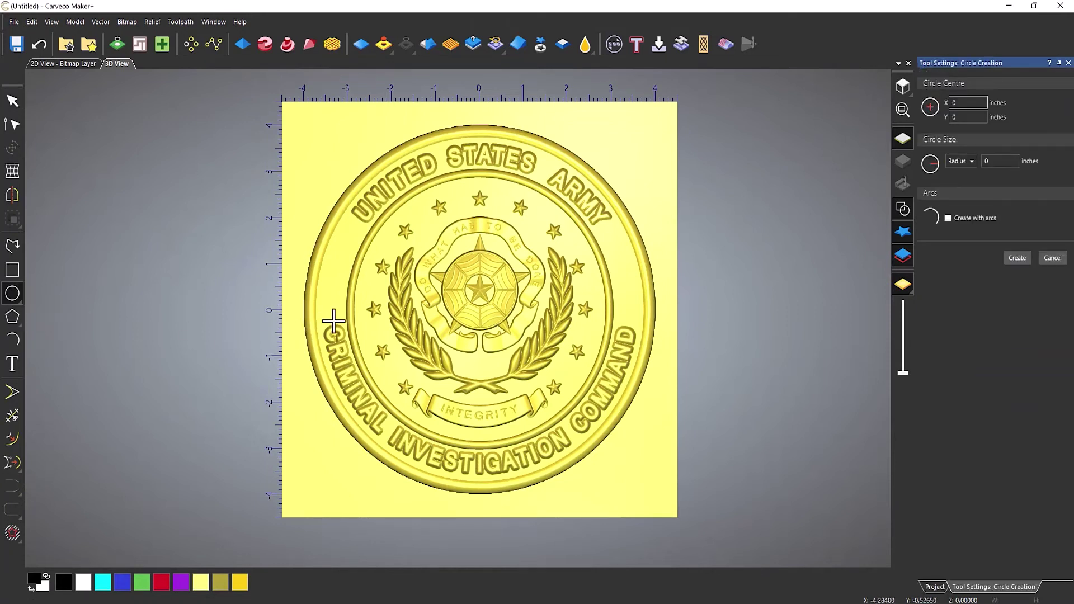
left_click_drag(482, 306, 586, 319)
scroll(607, 302, "up", 3)
scroll(628, 318, "up", 3)
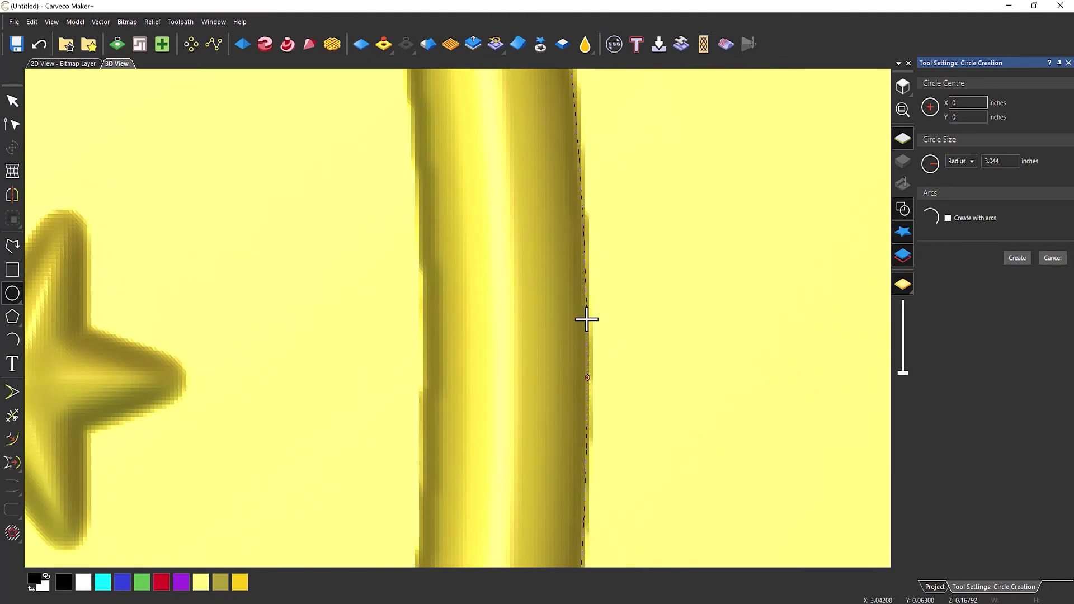
scroll(551, 367, "down", 3)
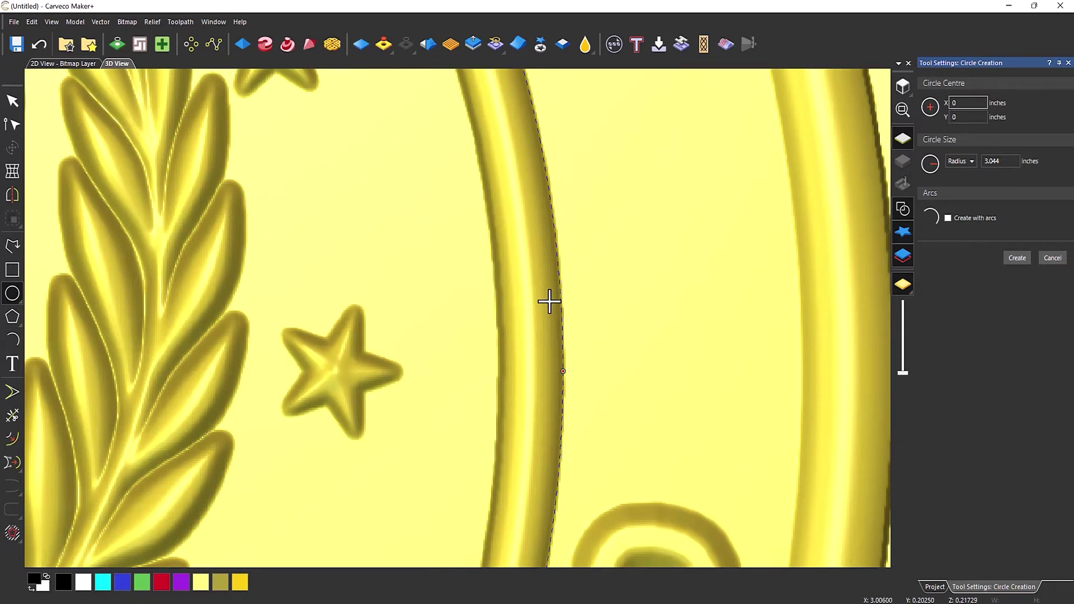
scroll(470, 310, "down", 5)
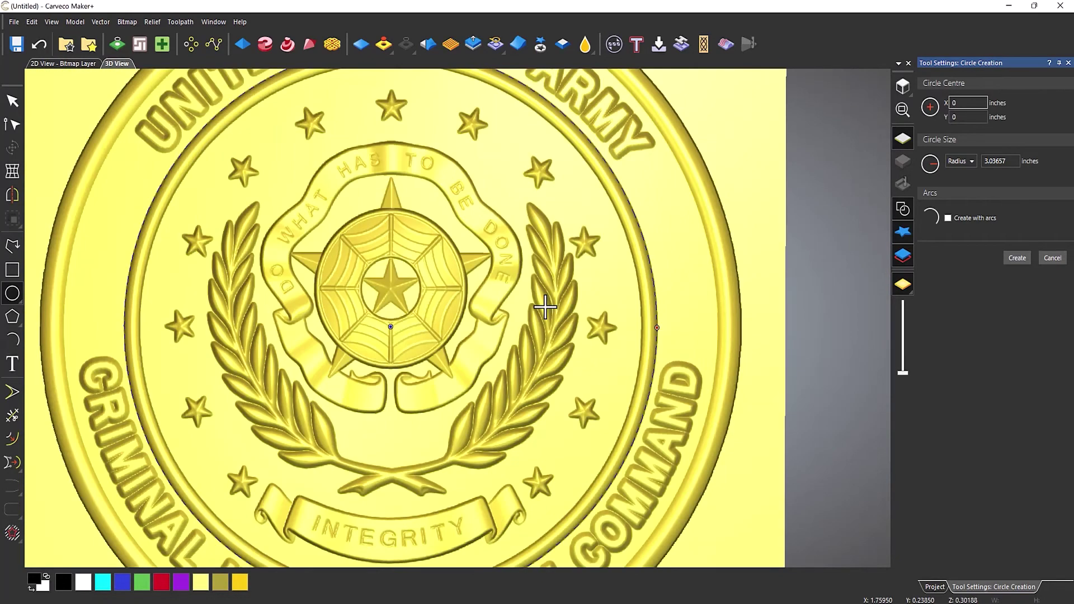
key("Return")
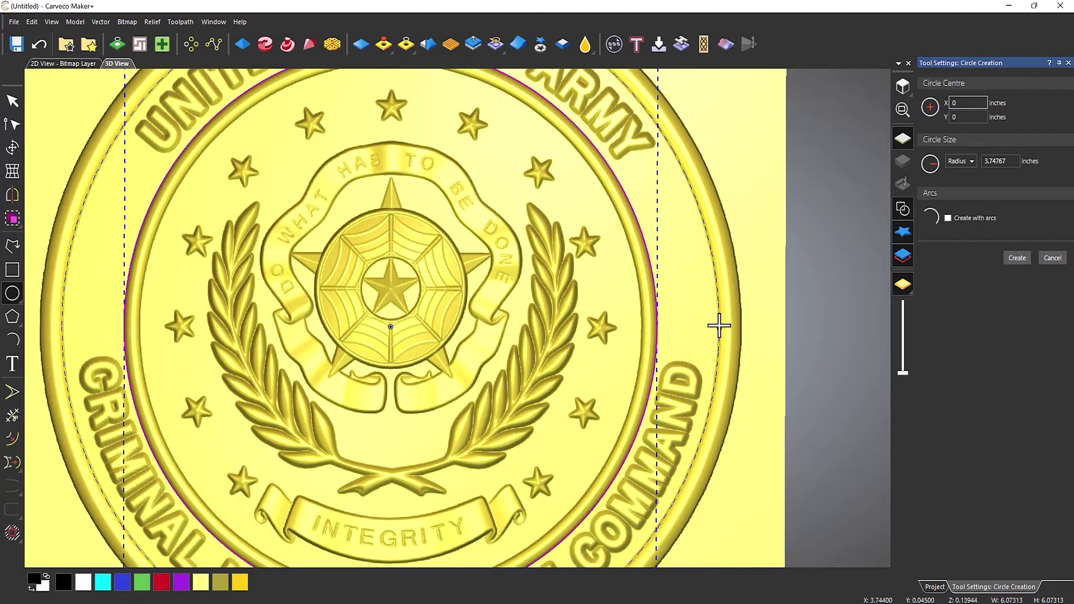
left_click(719, 325)
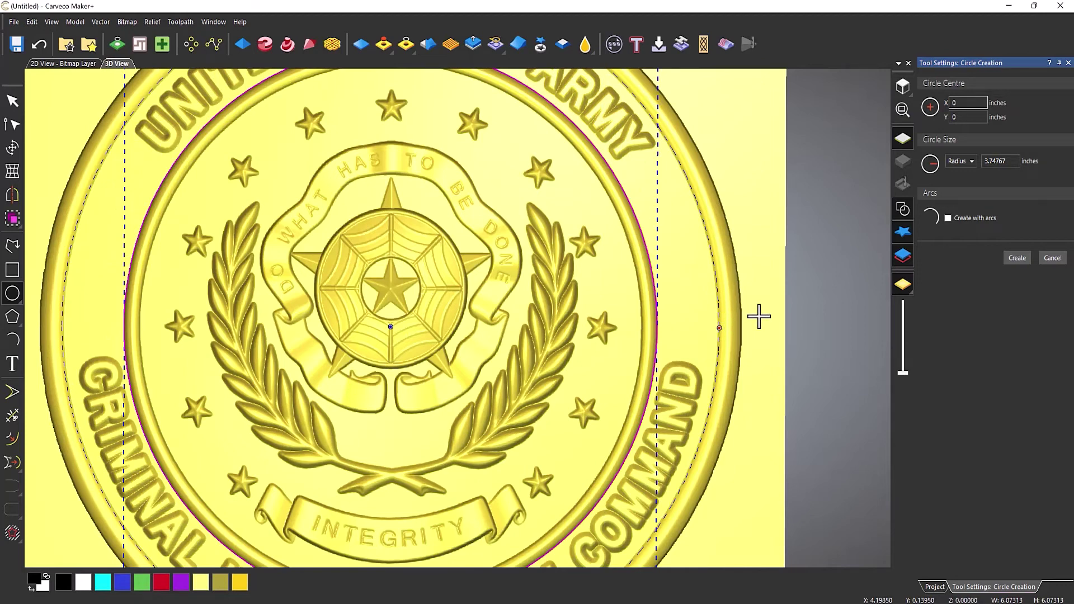
key("Escape")
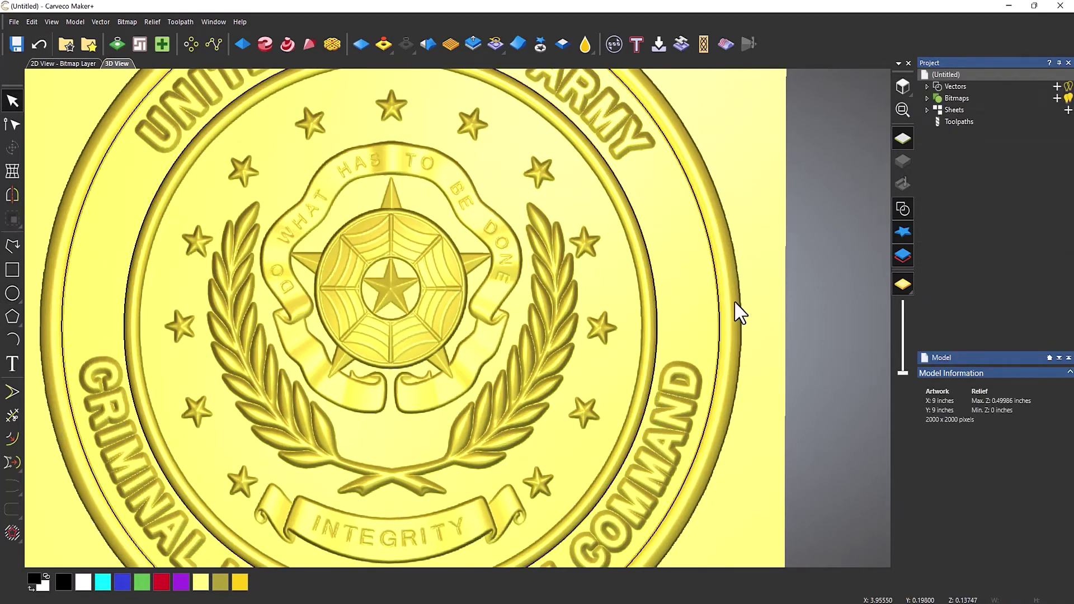
In top view, select both circles and zero the relief between them, erasing the lettering
key("F2")
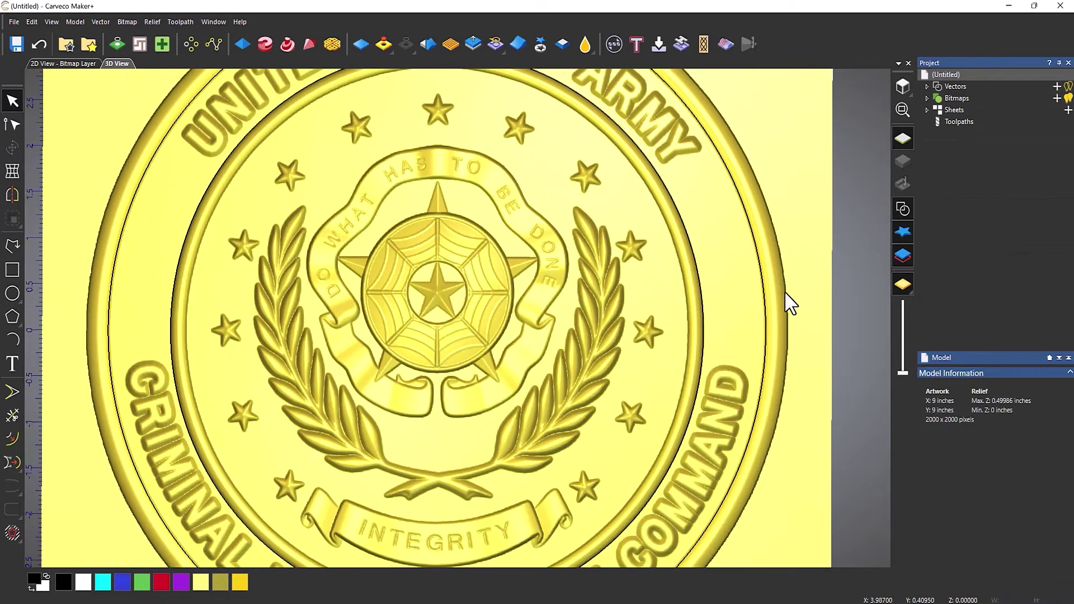
left_click_drag(785, 292, 689, 325)
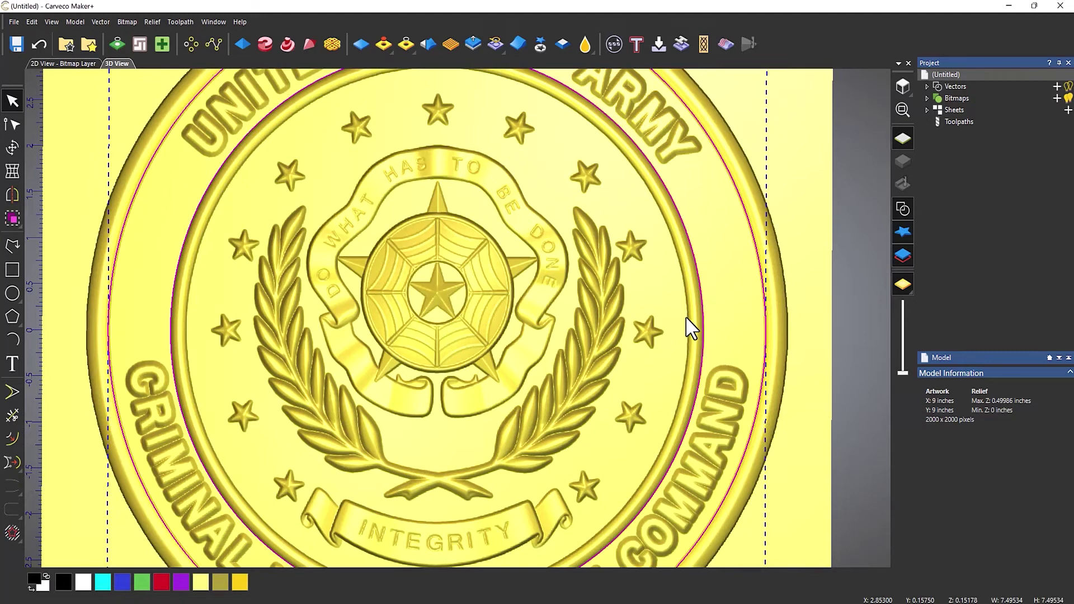
left_click(406, 44)
Tilt the view to a perspective angle and select the outer ring's circle
scroll(654, 398, "down", 3)
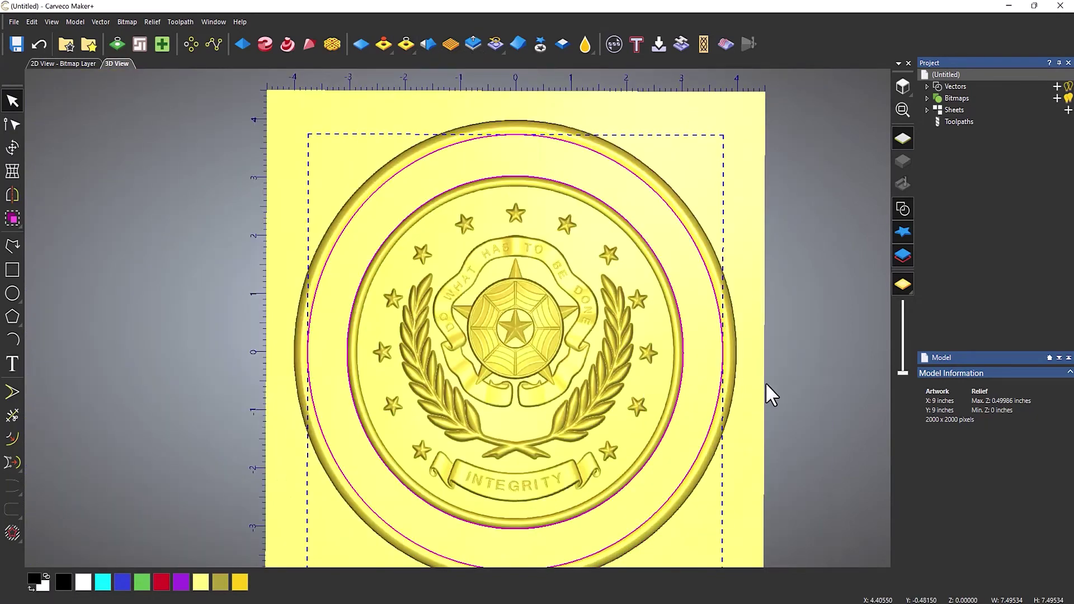
left_click_drag(610, 468, 419, 524)
scroll(496, 379, "up", 3)
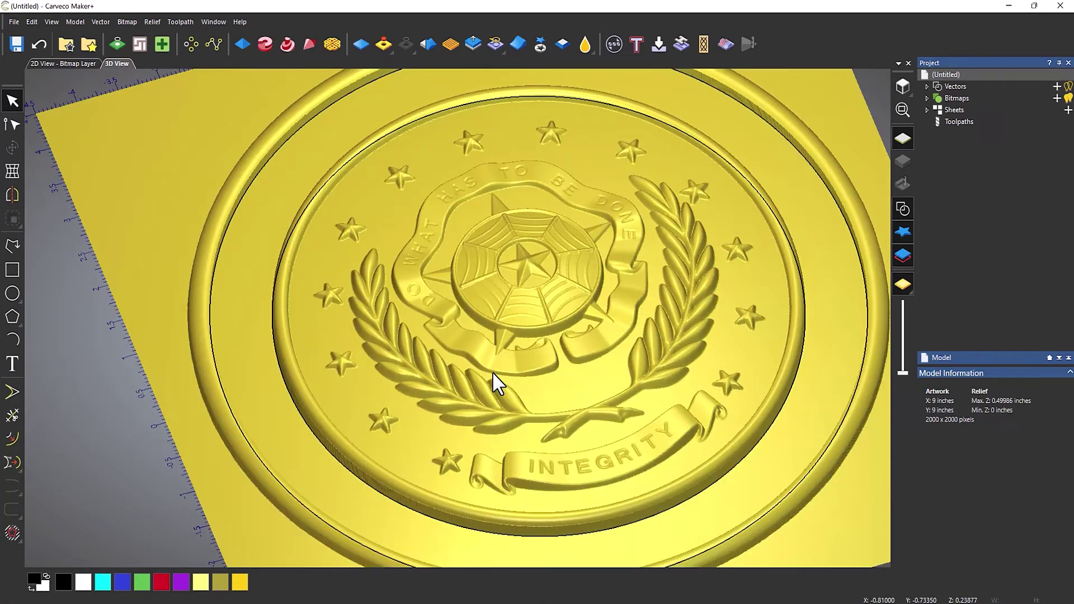
left_click_drag(597, 394, 674, 360)
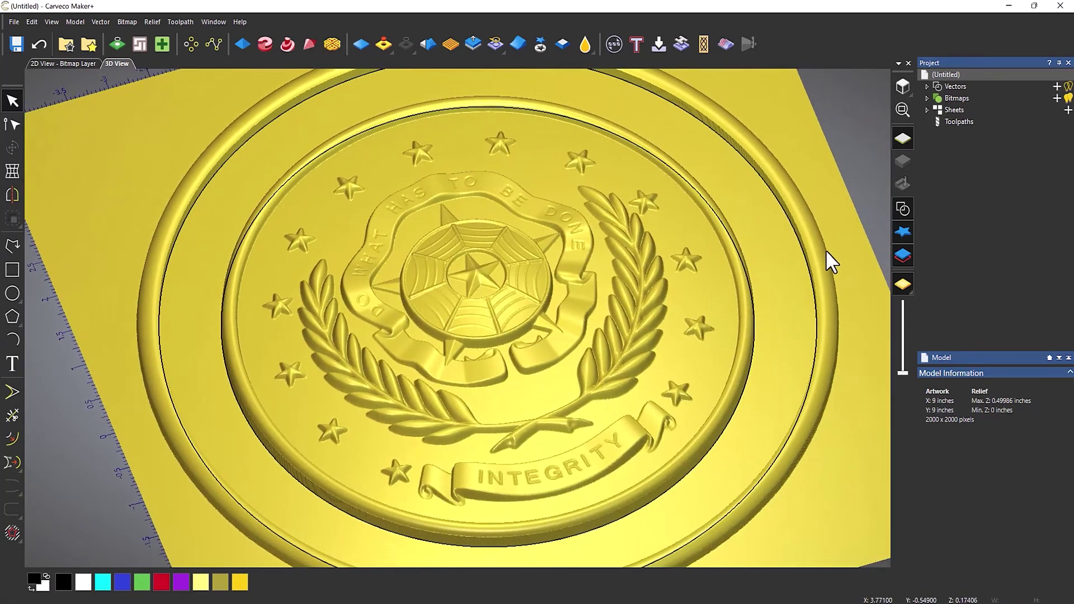
left_click(743, 286)
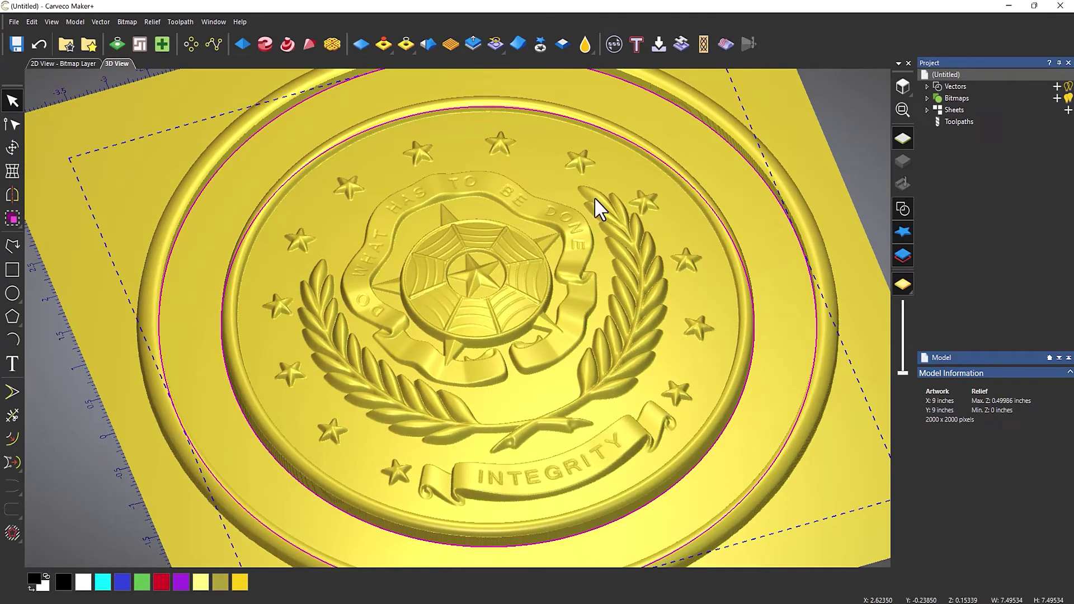
Give the outer ring a Round profile with a 0.1 inch start height, hiding vectors to inspect it
left_click(242, 45)
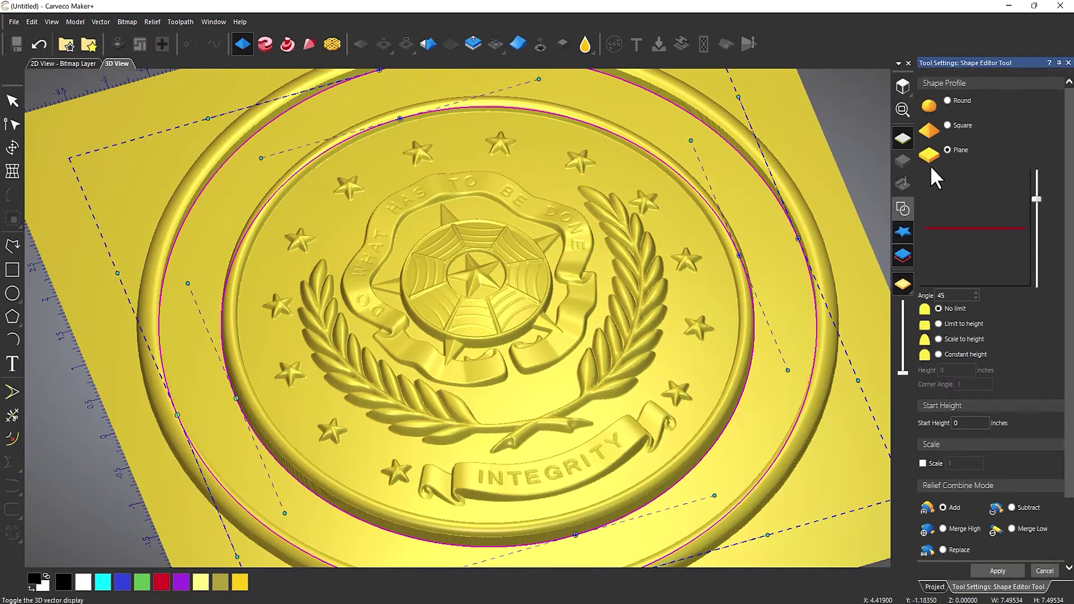
left_click(948, 100)
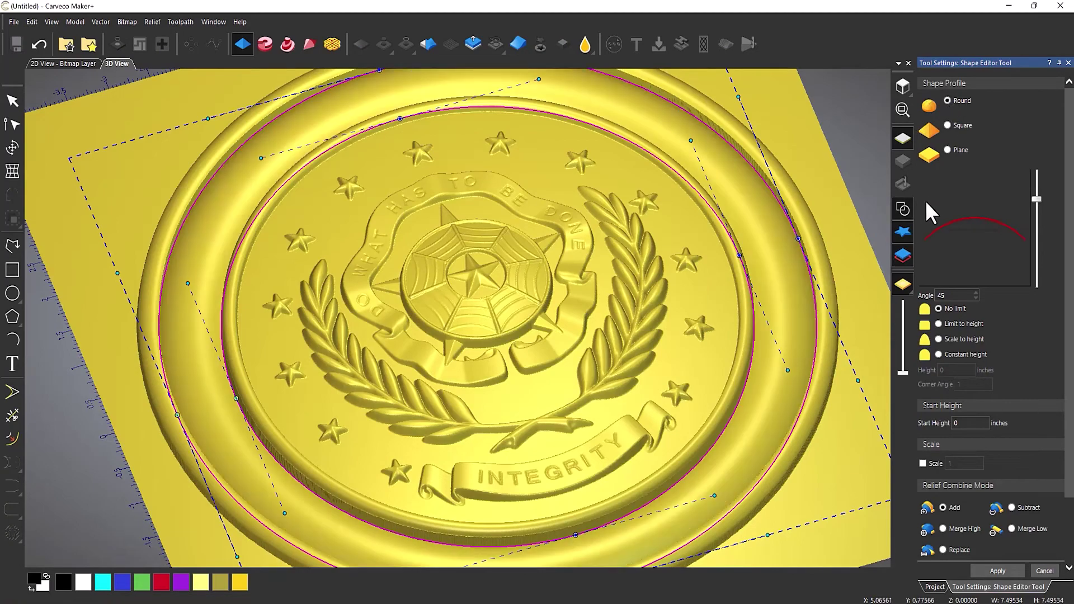
left_click_drag(652, 271, 672, 356)
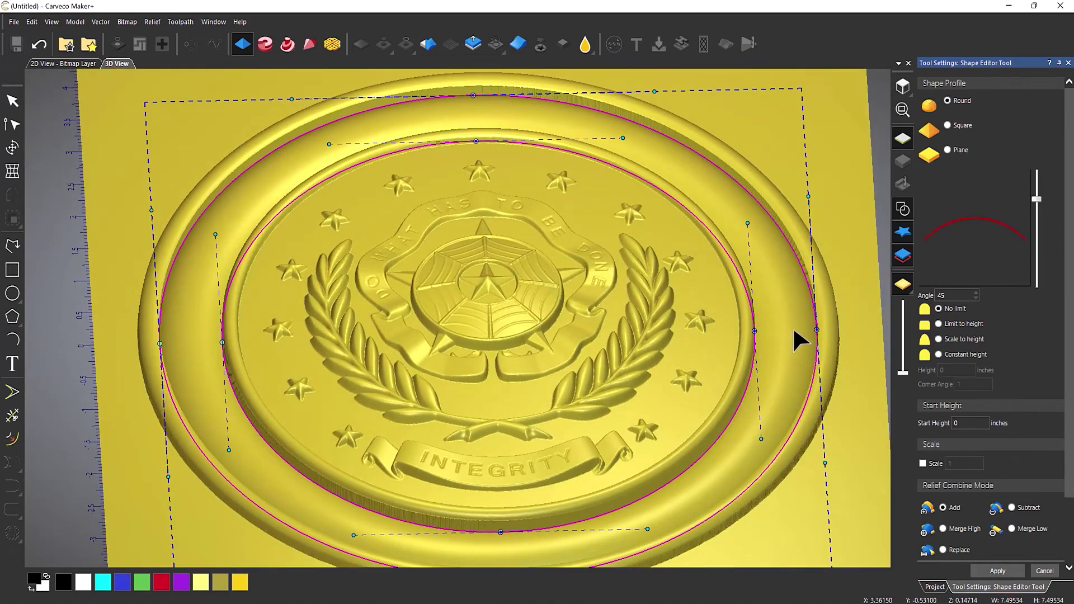
left_click(902, 209)
scroll(805, 309, "up", 3)
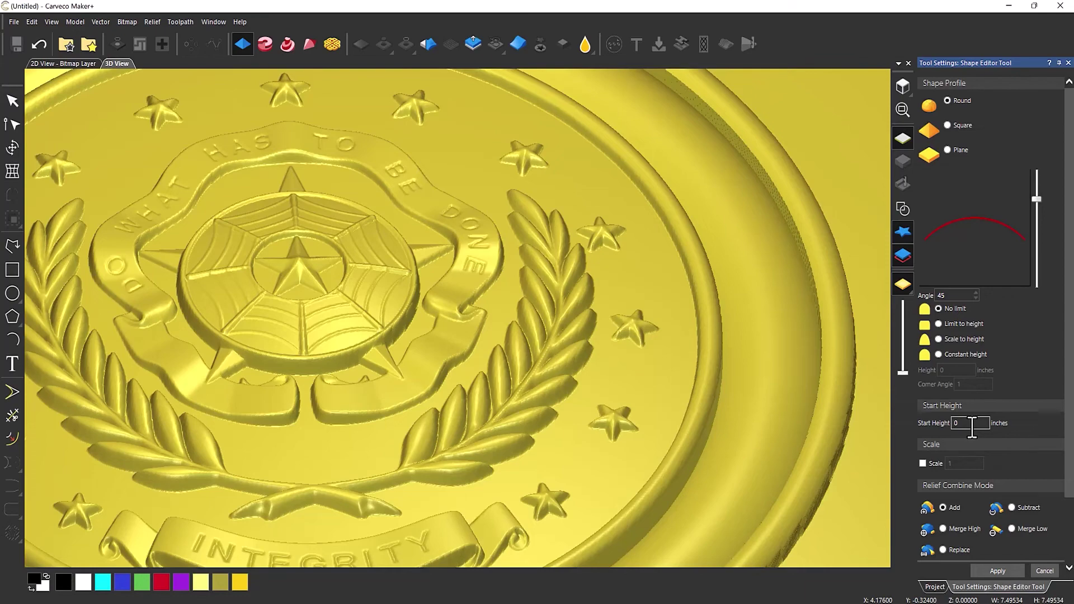
type(".1")
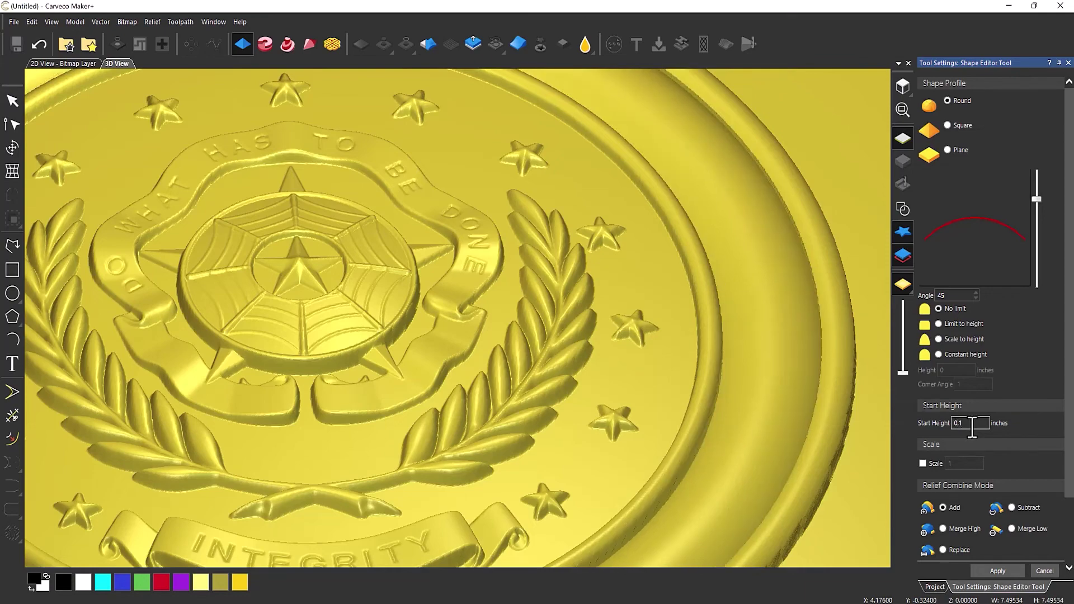
left_click_drag(687, 381, 730, 301)
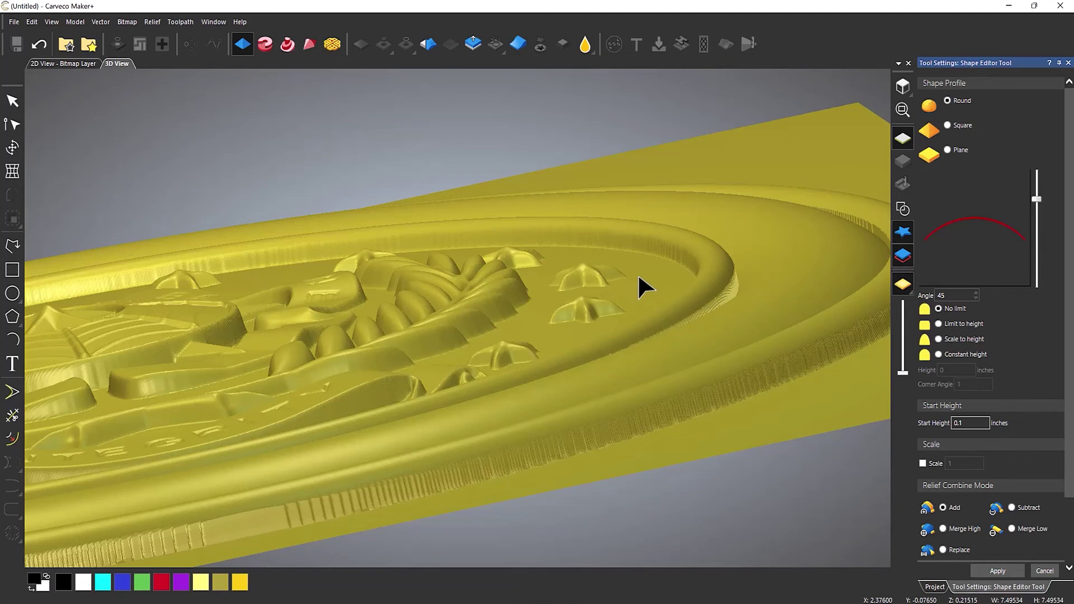
left_click_drag(639, 279, 647, 307)
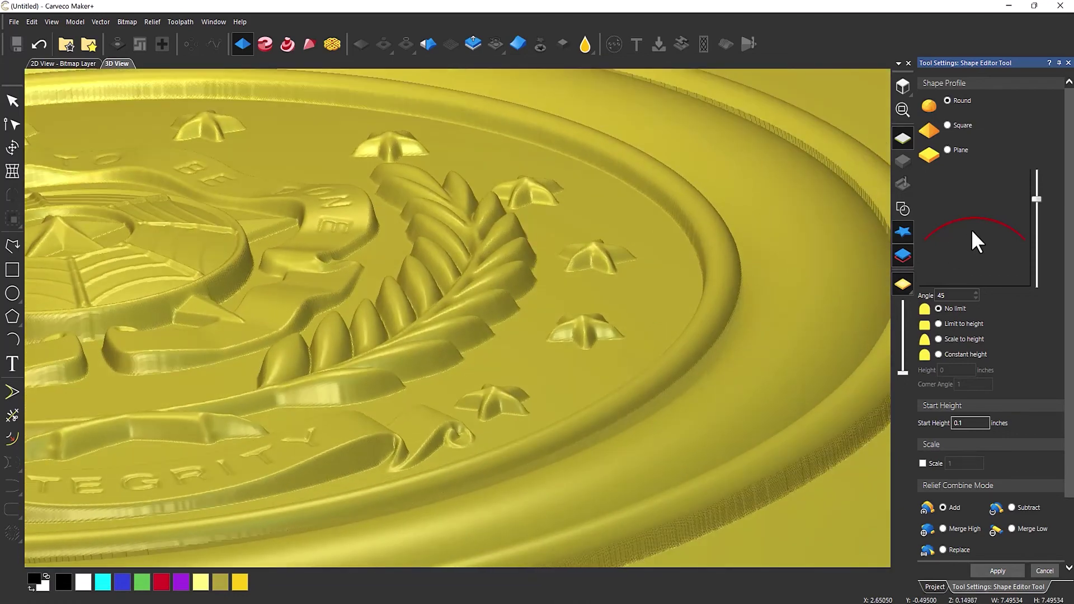
Show vectors again, check the relief edge-on, and set the ring's combine mode to Merge High
left_click(902, 212)
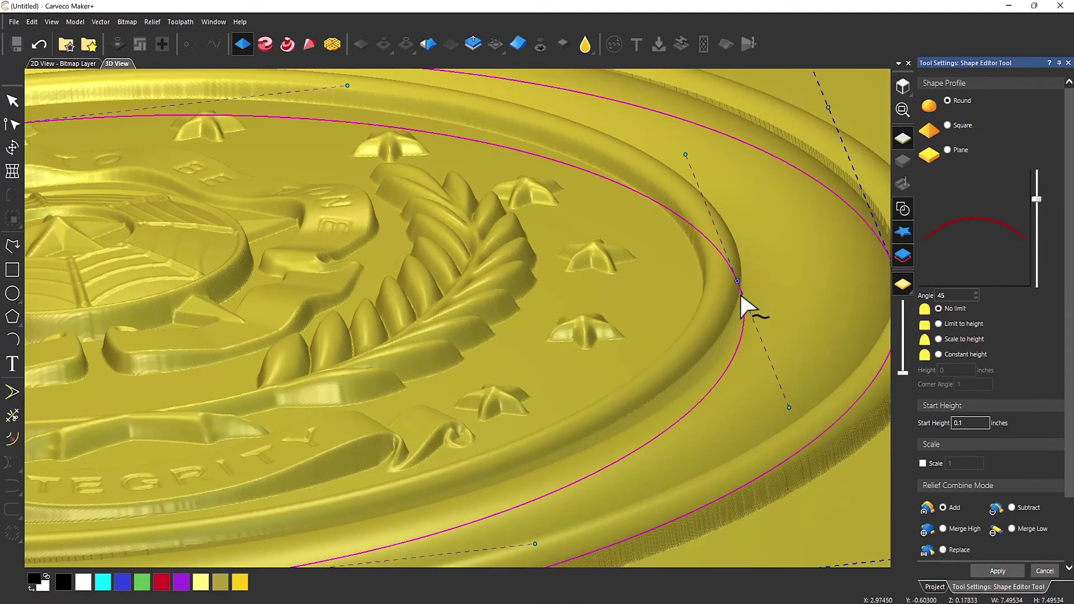
scroll(739, 292, "up", 3)
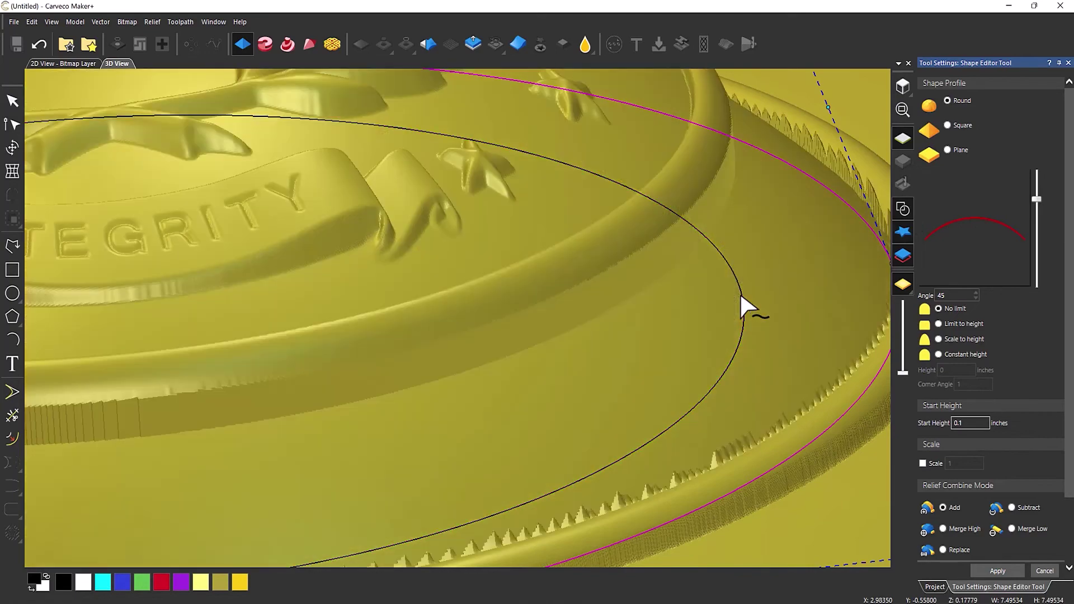
scroll(478, 302, "up", 2)
scroll(477, 336, "down", 1)
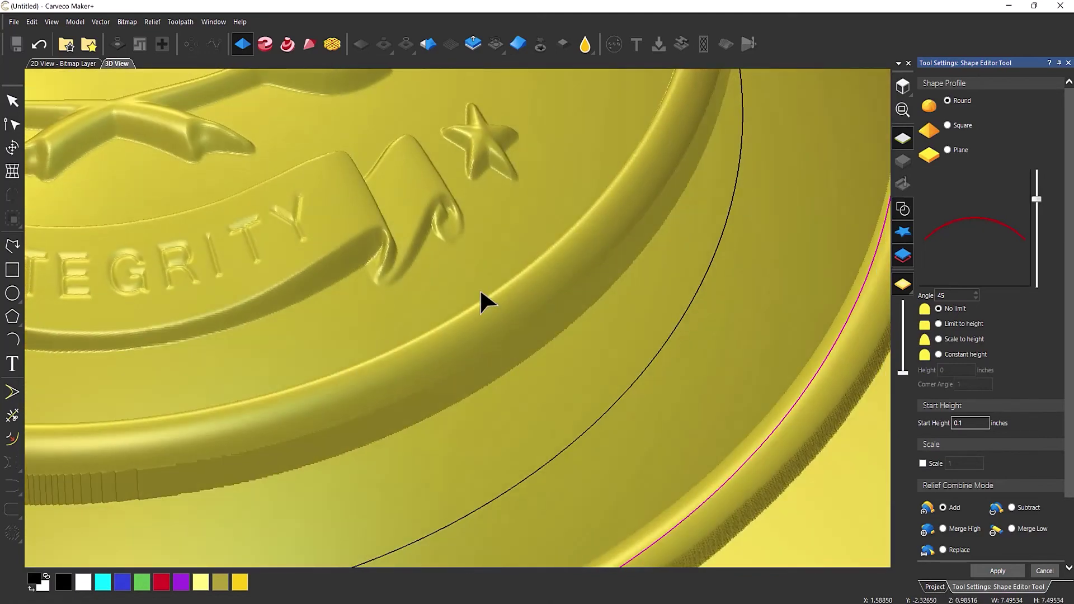
scroll(479, 287, "down", 3)
scroll(495, 275, "up", 5)
scroll(492, 235, "down", 3)
left_click_drag(489, 200, 689, 361)
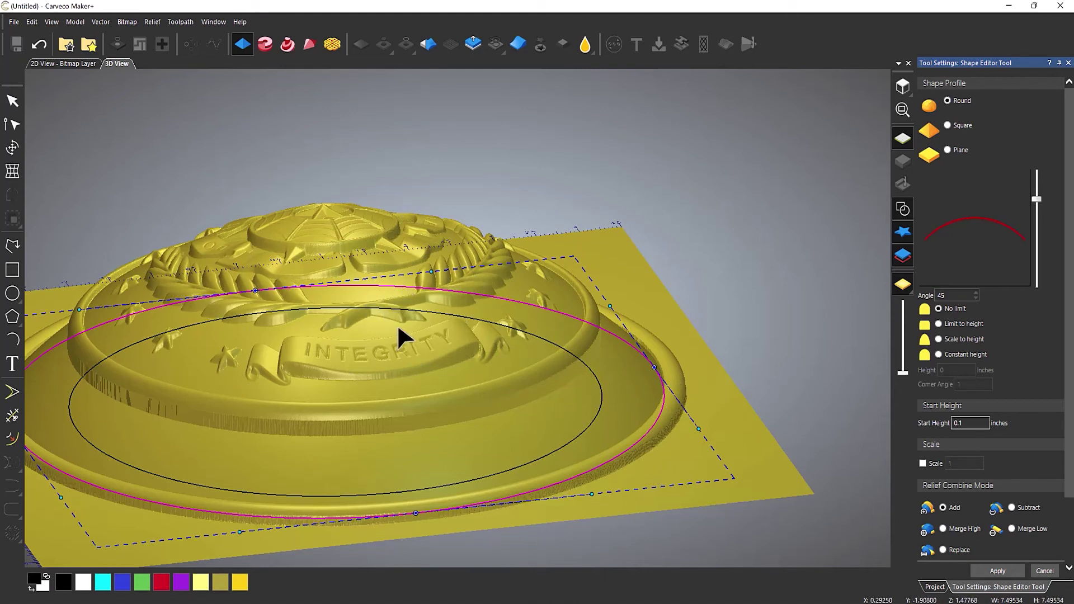
left_click(943, 527)
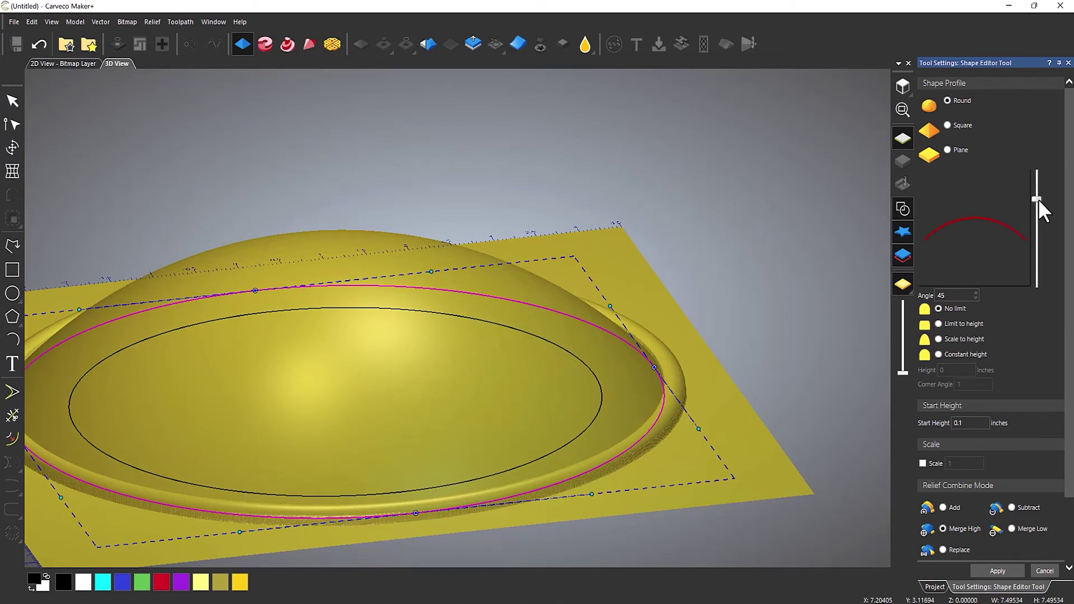
left_click_drag(1039, 198, 1037, 224)
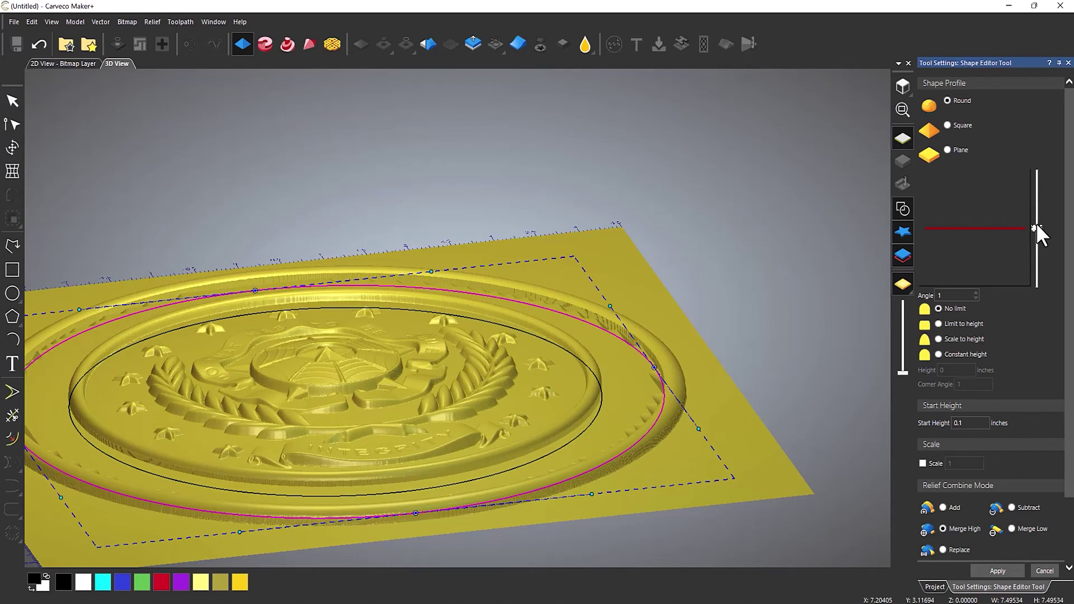
Set the ring profile angle to 1°
scroll(563, 427, "up", 5)
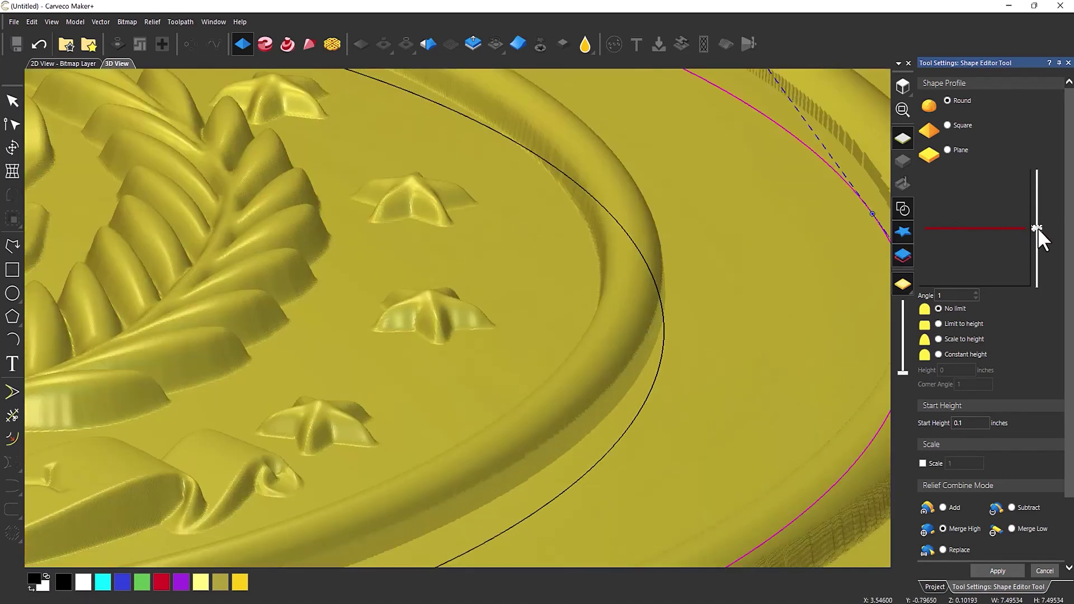
left_click_drag(1038, 227, 1038, 229)
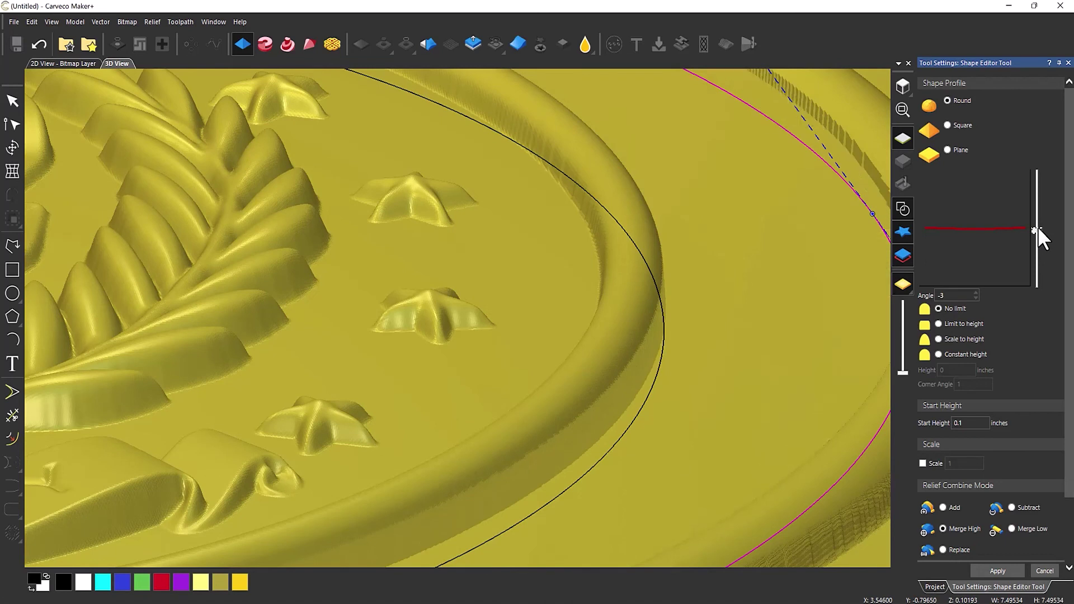
left_click(1036, 228)
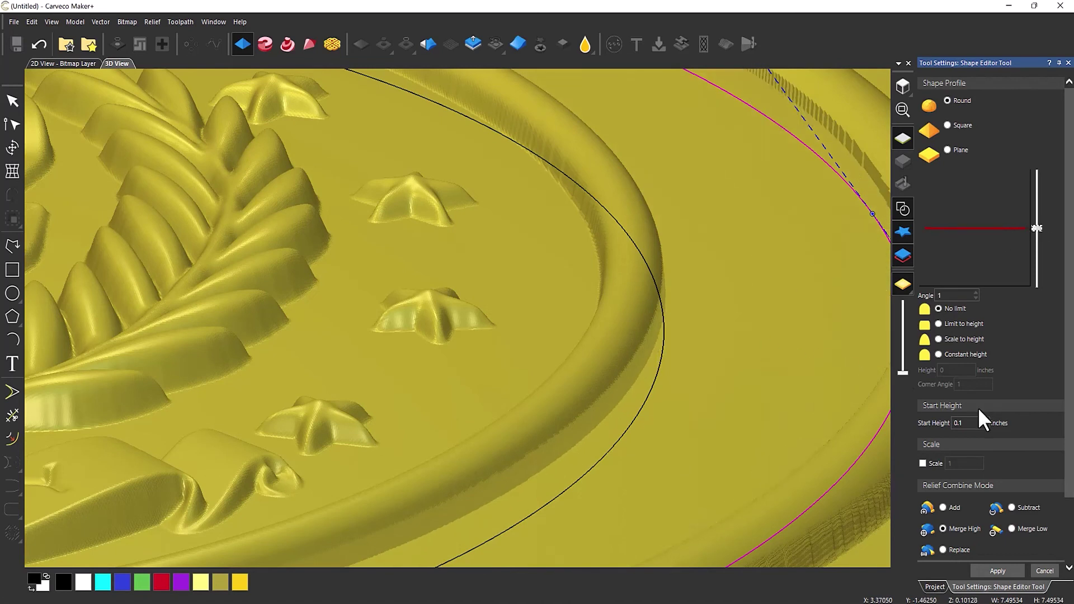
Set the start height to 0.12 inches and orbit to check the low band preview
left_click(975, 424)
type("5")
scroll(300, 436, "down", 5)
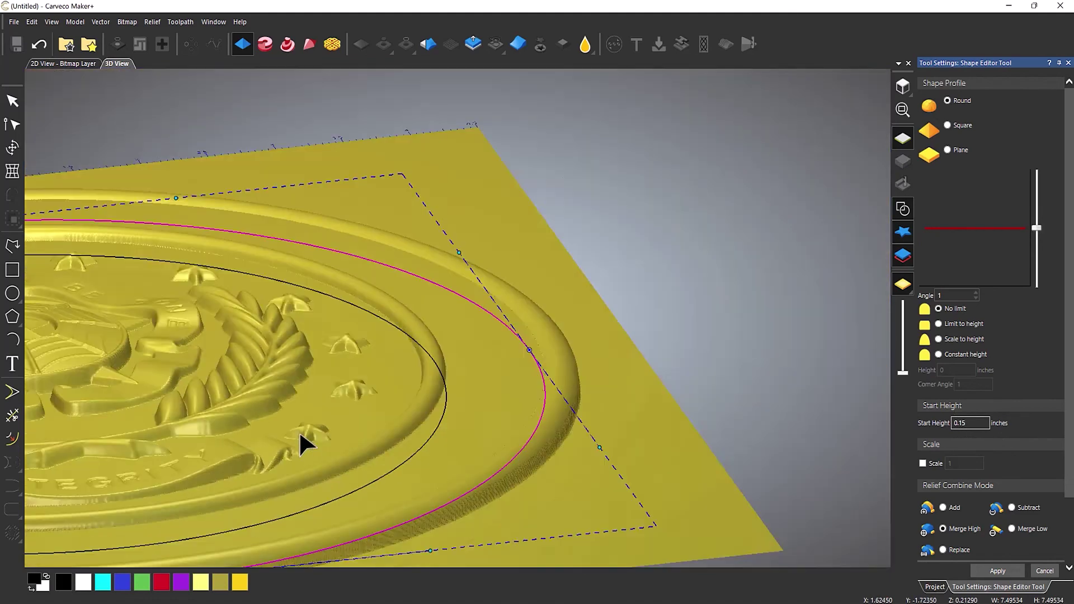
left_click_drag(300, 439, 102, 443)
scroll(251, 431, "up", 8)
left_click_drag(562, 323, 542, 451)
scroll(542, 451, "up", 4)
left_click_drag(510, 399, 612, 295)
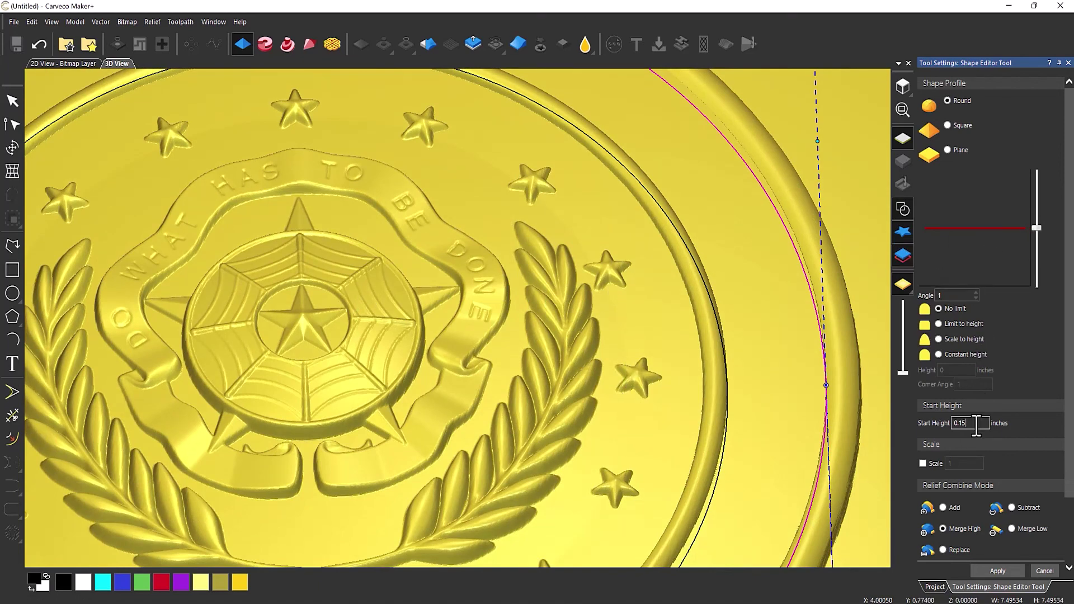
key("BackSpace")
type("2")
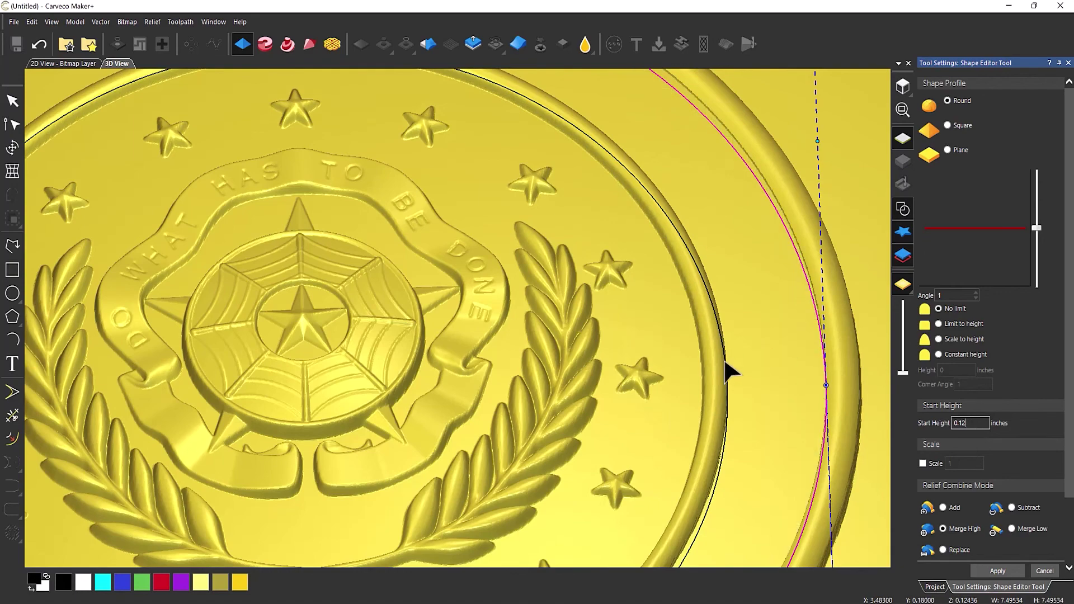
left_click_drag(597, 360, 657, 381)
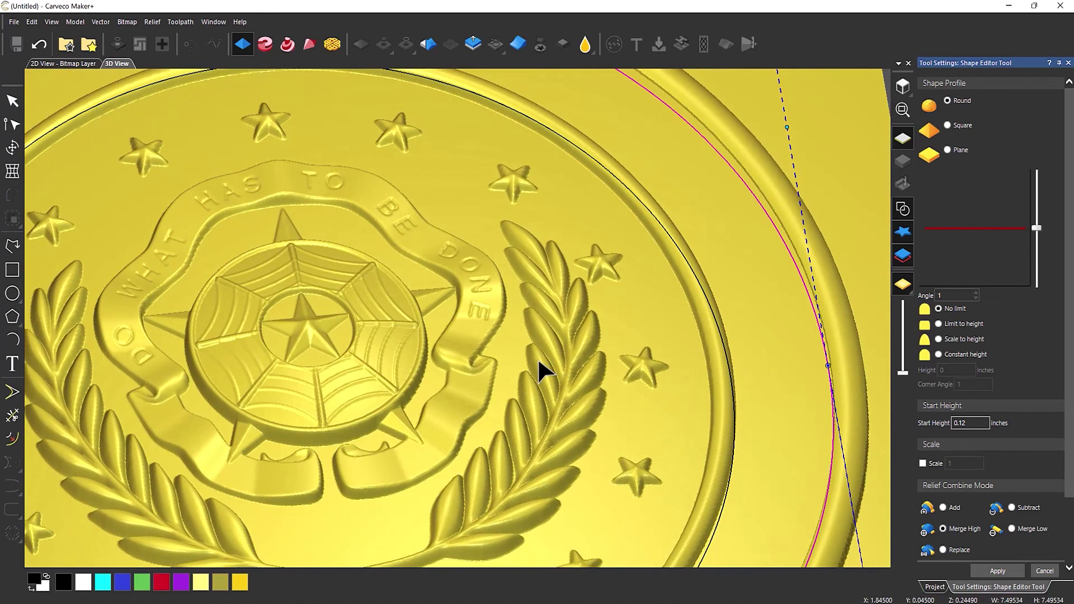
scroll(520, 392, "down", 5)
Apply the 0.12-inch rounded band to the ring, close the Shape Editor, and reselect the circles
left_click(998, 570)
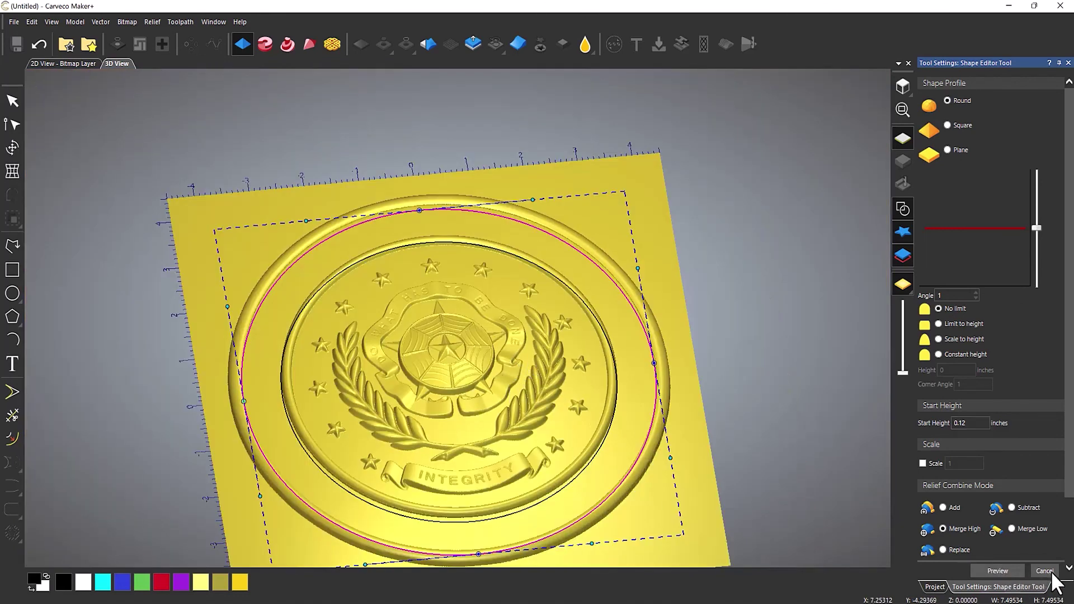
left_click(1044, 570)
left_click_drag(606, 384, 604, 390)
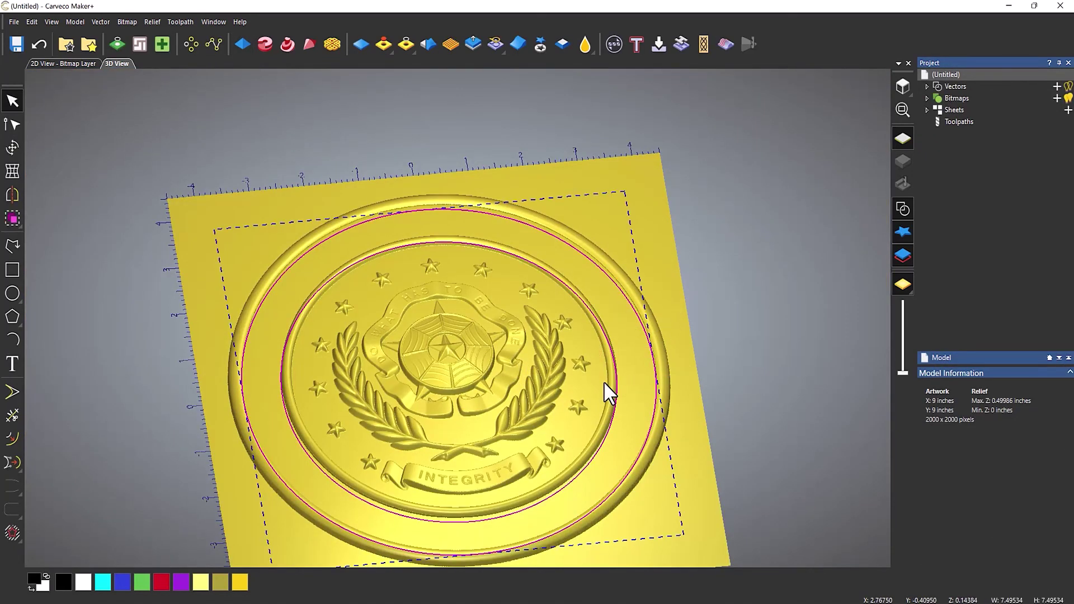
left_click(709, 354)
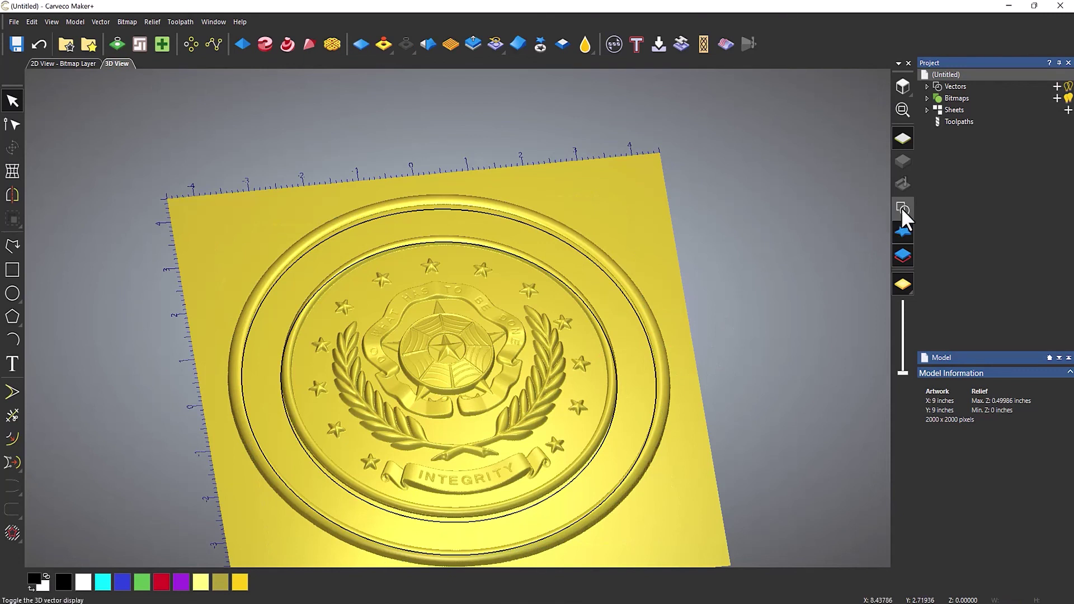
left_click(595, 375)
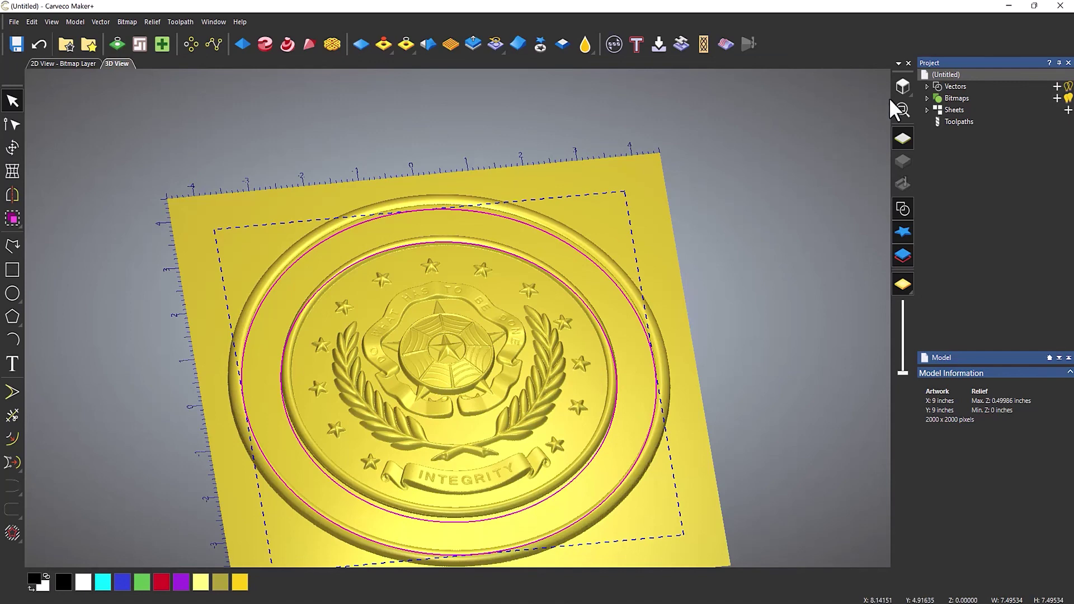
Hide the vector outlines and inspect the finished relief from top and oblique angles
left_click(904, 209)
left_click(902, 86)
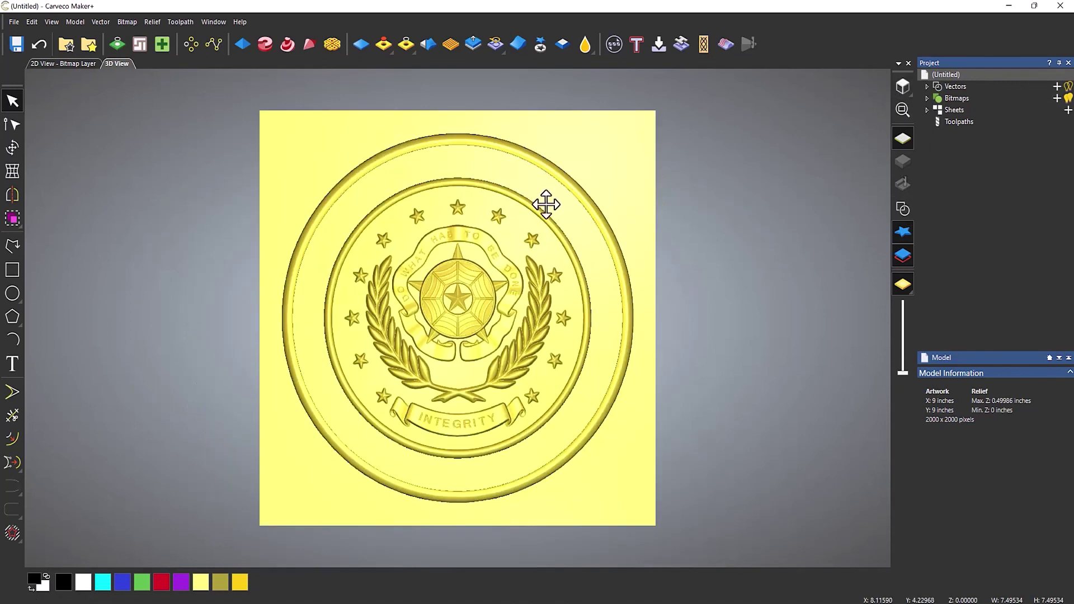
scroll(540, 361, "up", 1)
left_click_drag(590, 425, 627, 291)
left_click_drag(408, 401, 547, 353)
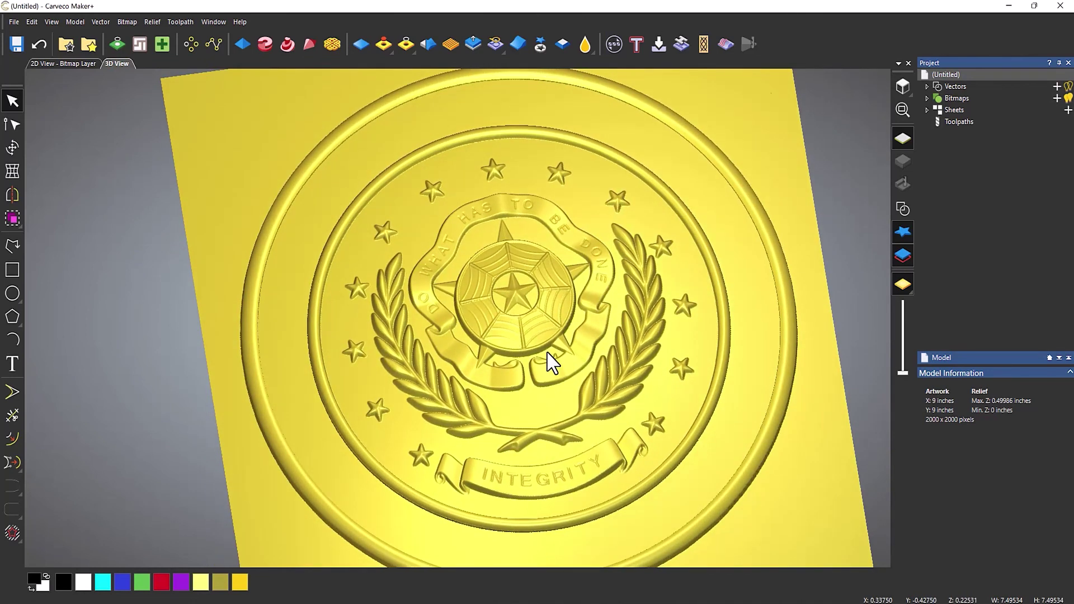